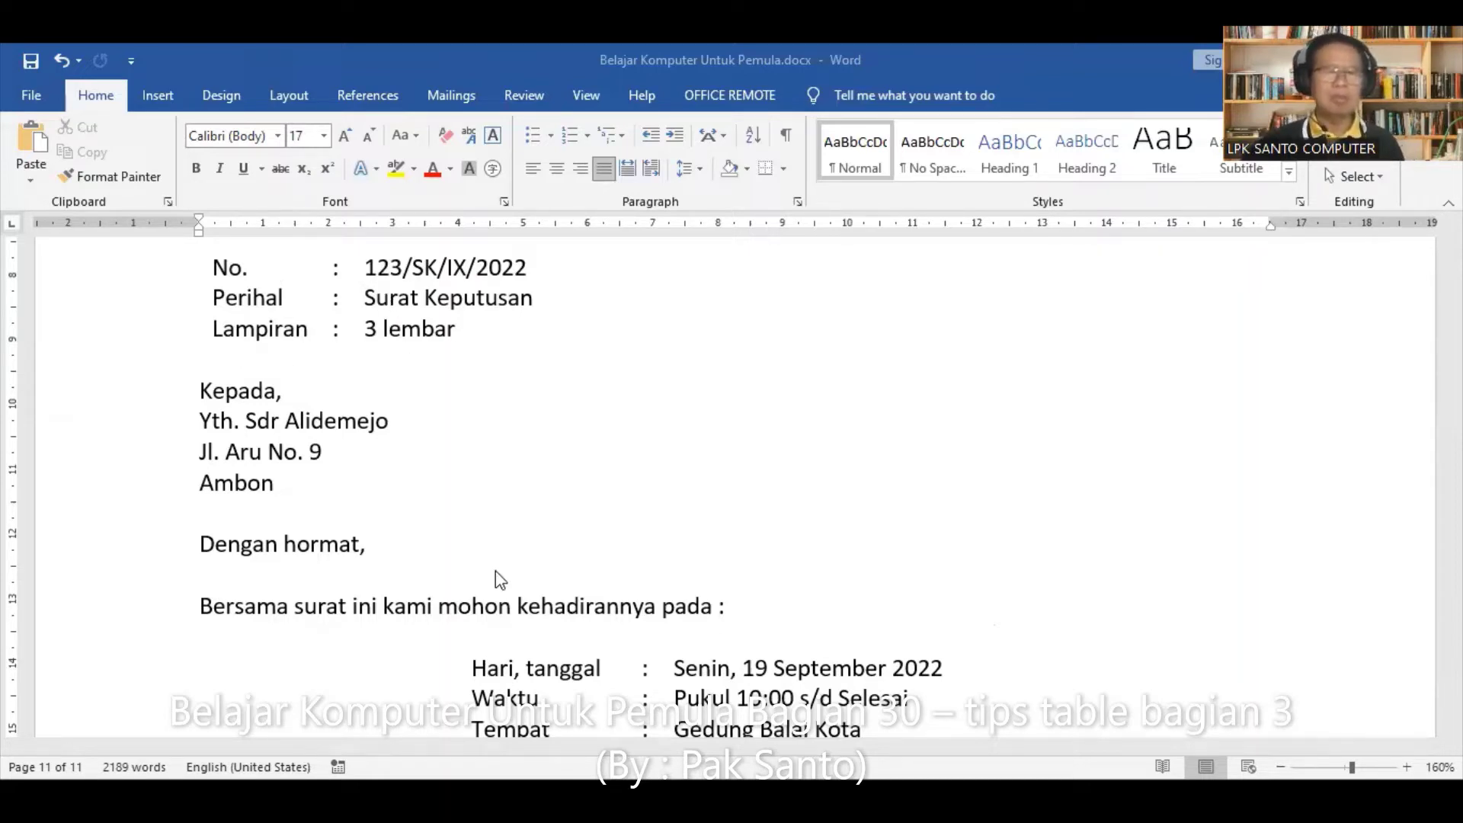
- Check the formatting marks and place the caret in the empty paragraph below the event details
{"action": "scroll", "coordinate": [500, 556], "scroll_direction": "down", "scroll_amount": 2}
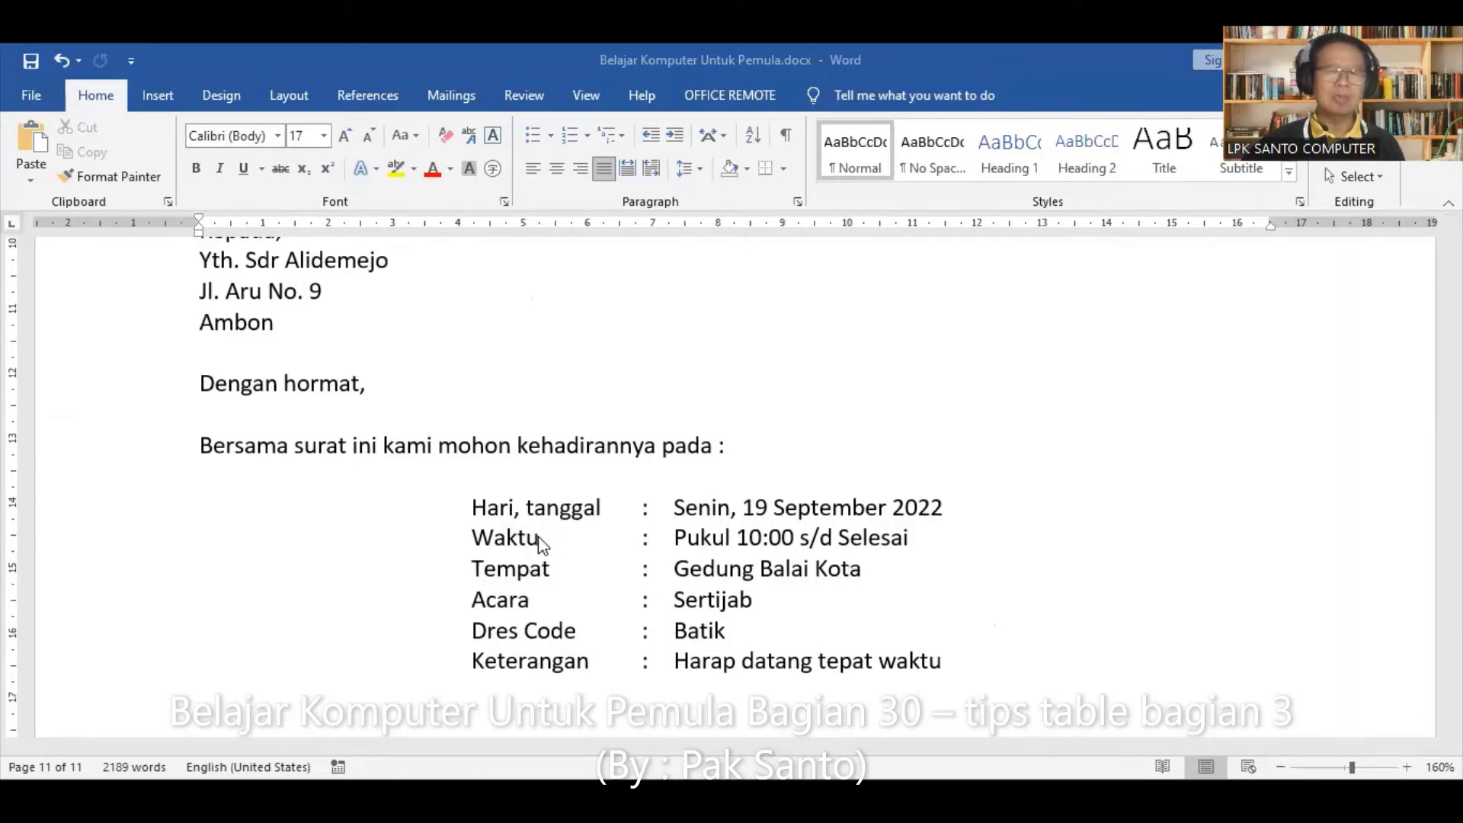
{"action": "scroll", "coordinate": [995, 650], "scroll_direction": "down", "scroll_amount": 1}
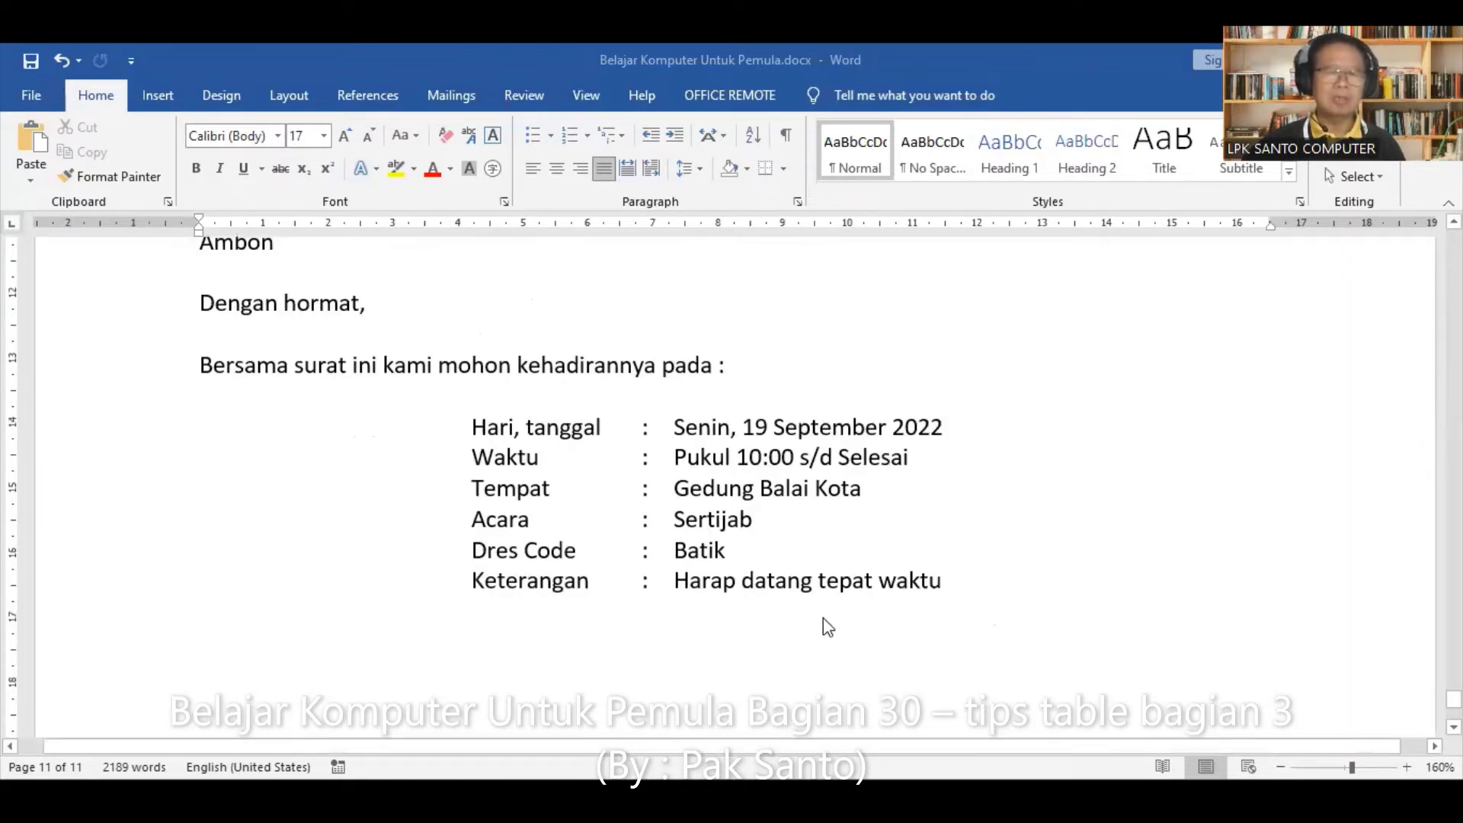
{"action": "scroll", "coordinate": [827, 626], "scroll_direction": "down", "scroll_amount": 1}
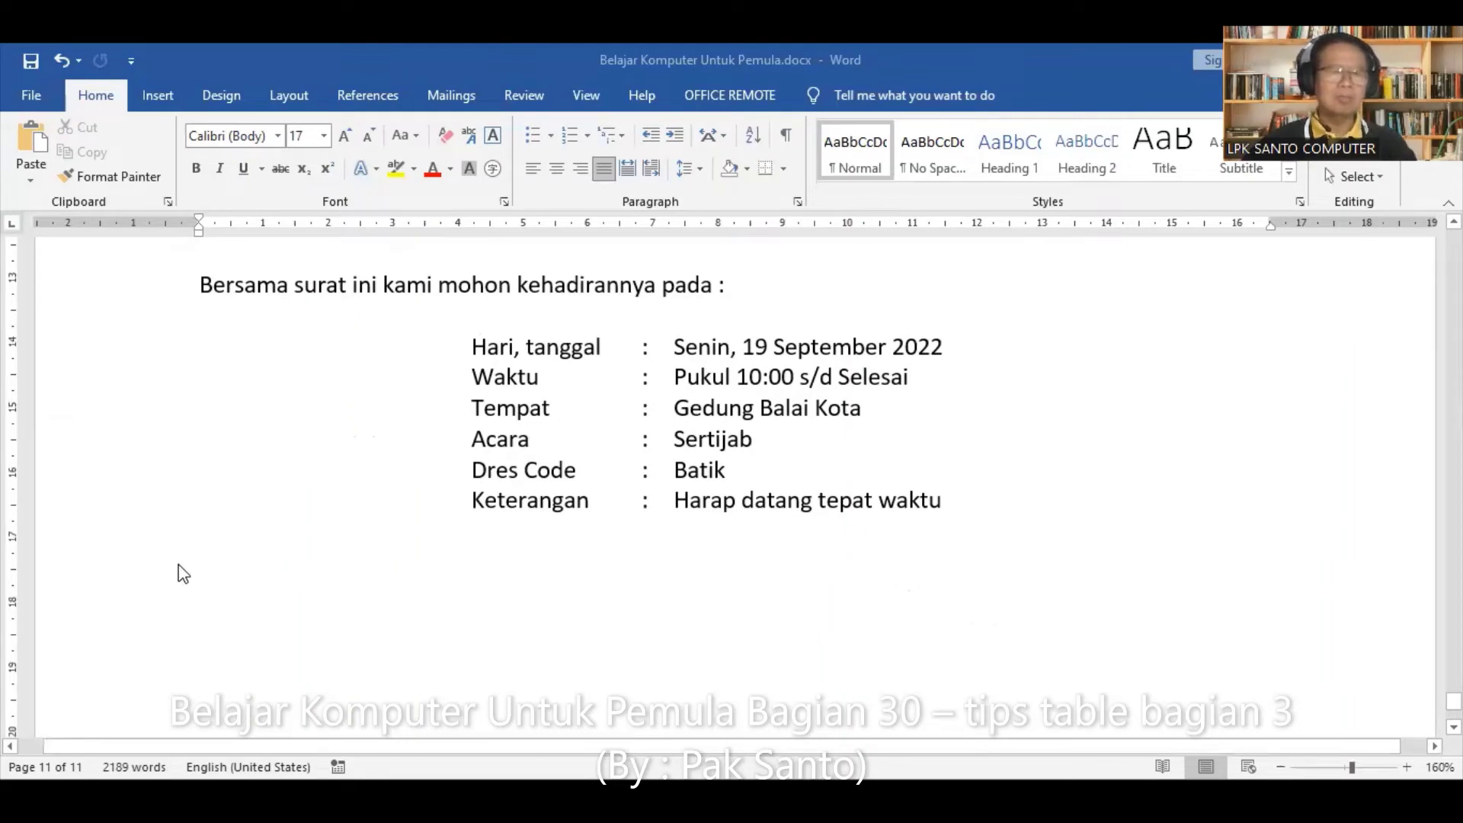
{"action": "left_click", "coordinate": [785, 135]}
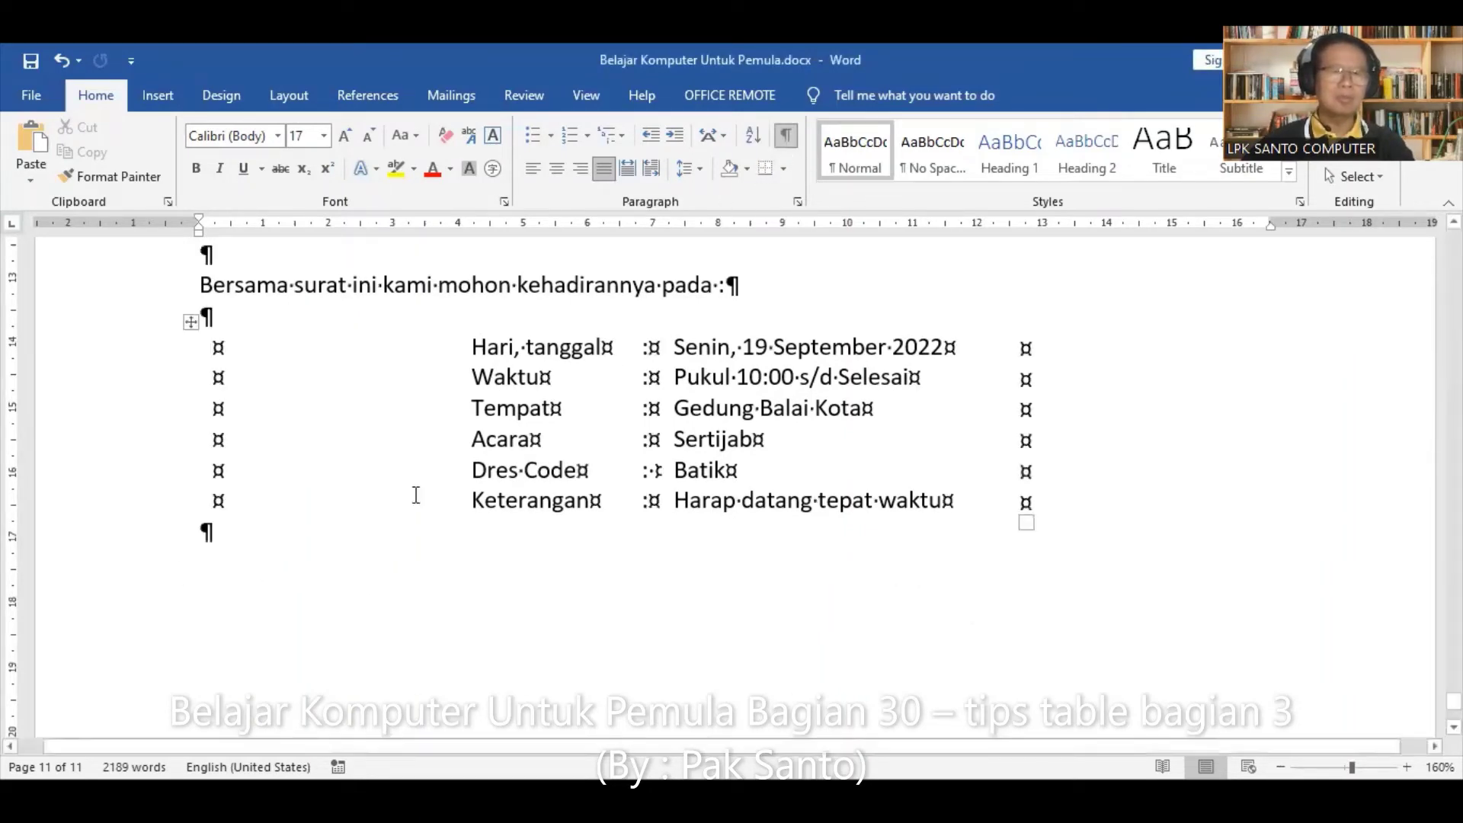
{"action": "left_click", "coordinate": [207, 533]}
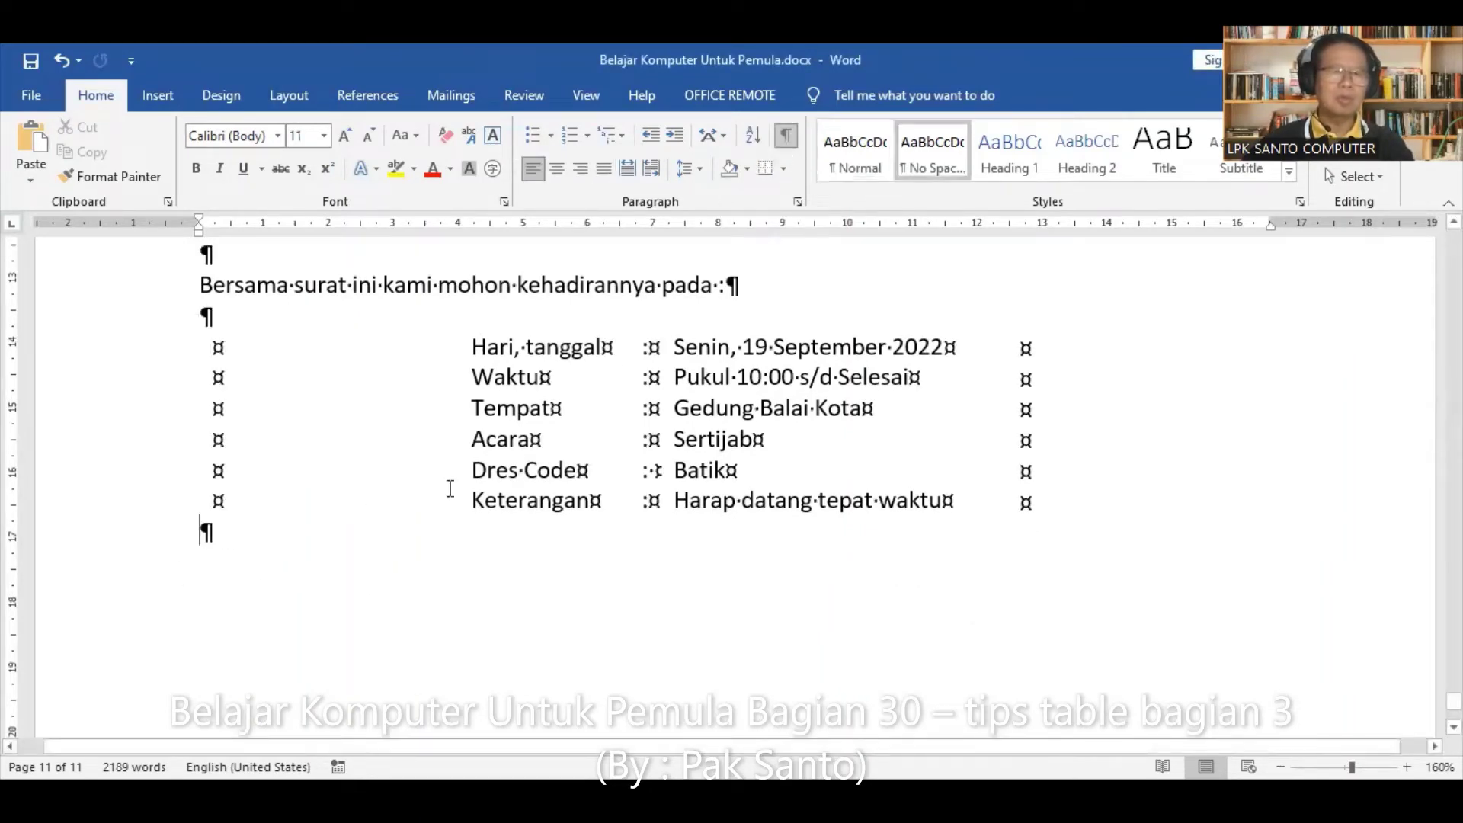
{"action": "left_click", "coordinate": [786, 134]}
- Type the closing sentence 'Demikian undangan ini kami sampaikan, atas kehadirannya kami ucapkan terimakasih.' on a new line
{"action": "key", "text": "Return"}
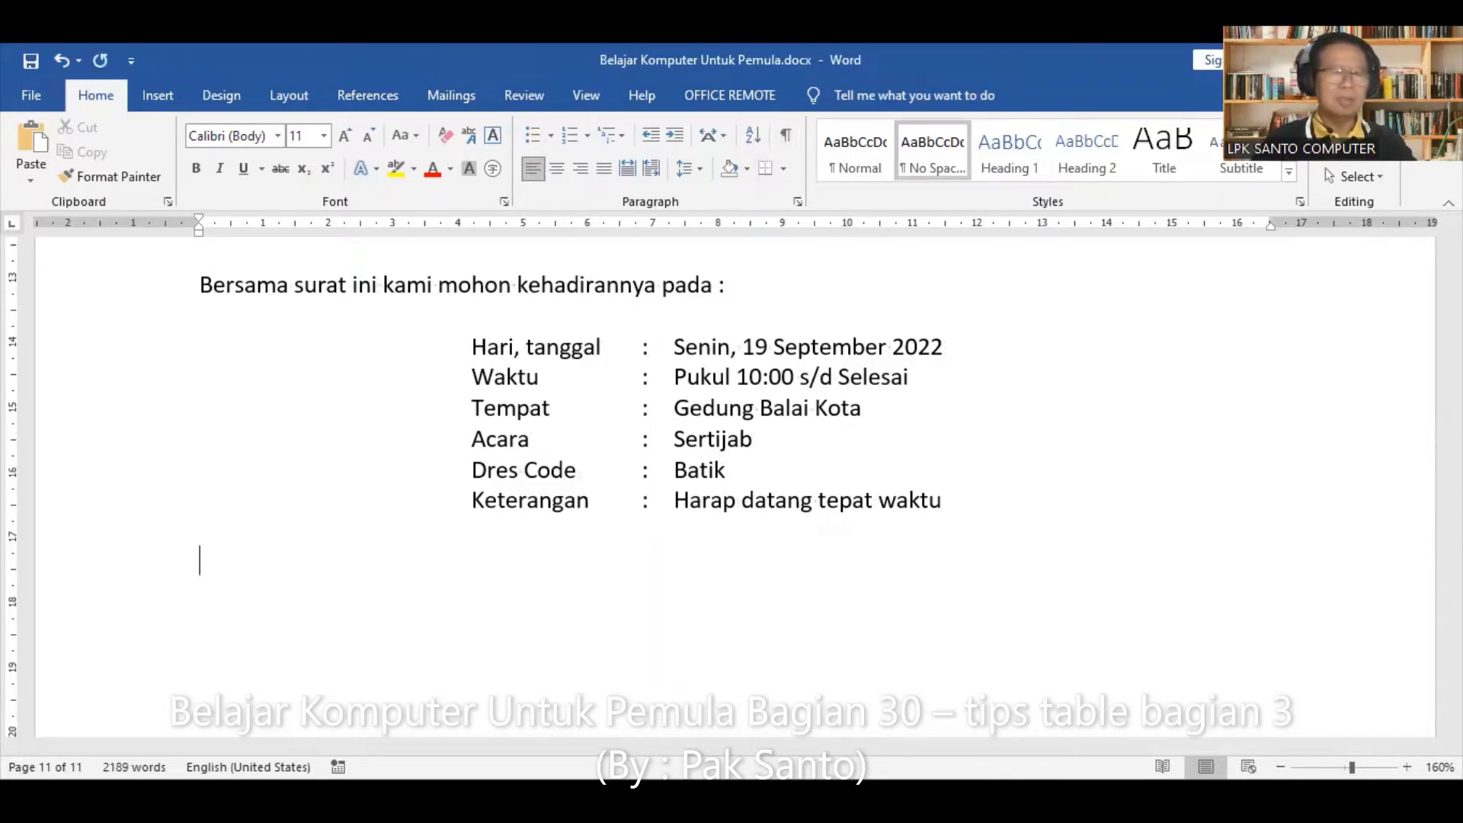
{"action": "type", "text": "demi"}
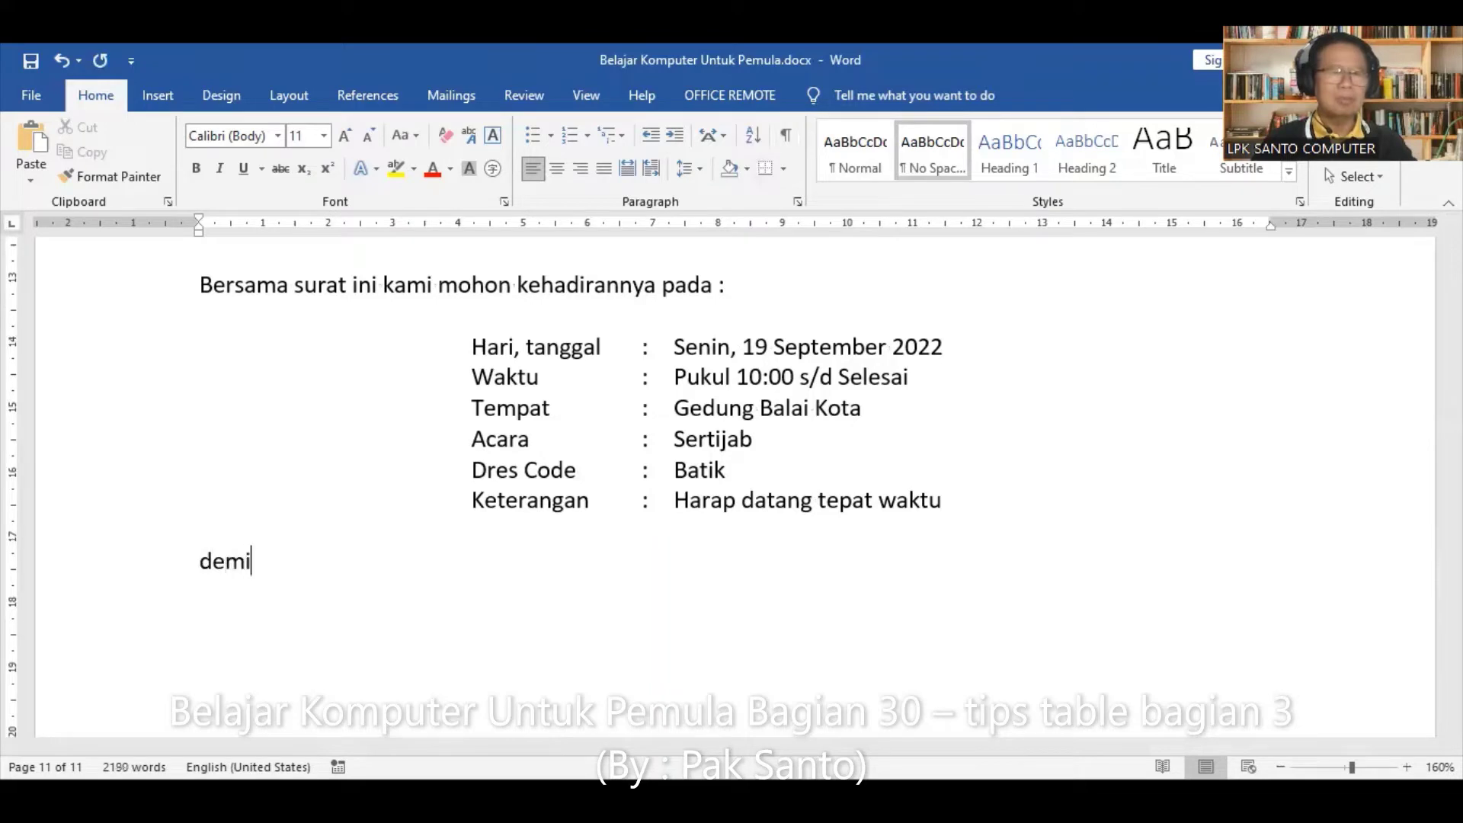
{"action": "type", "text": "kian"}
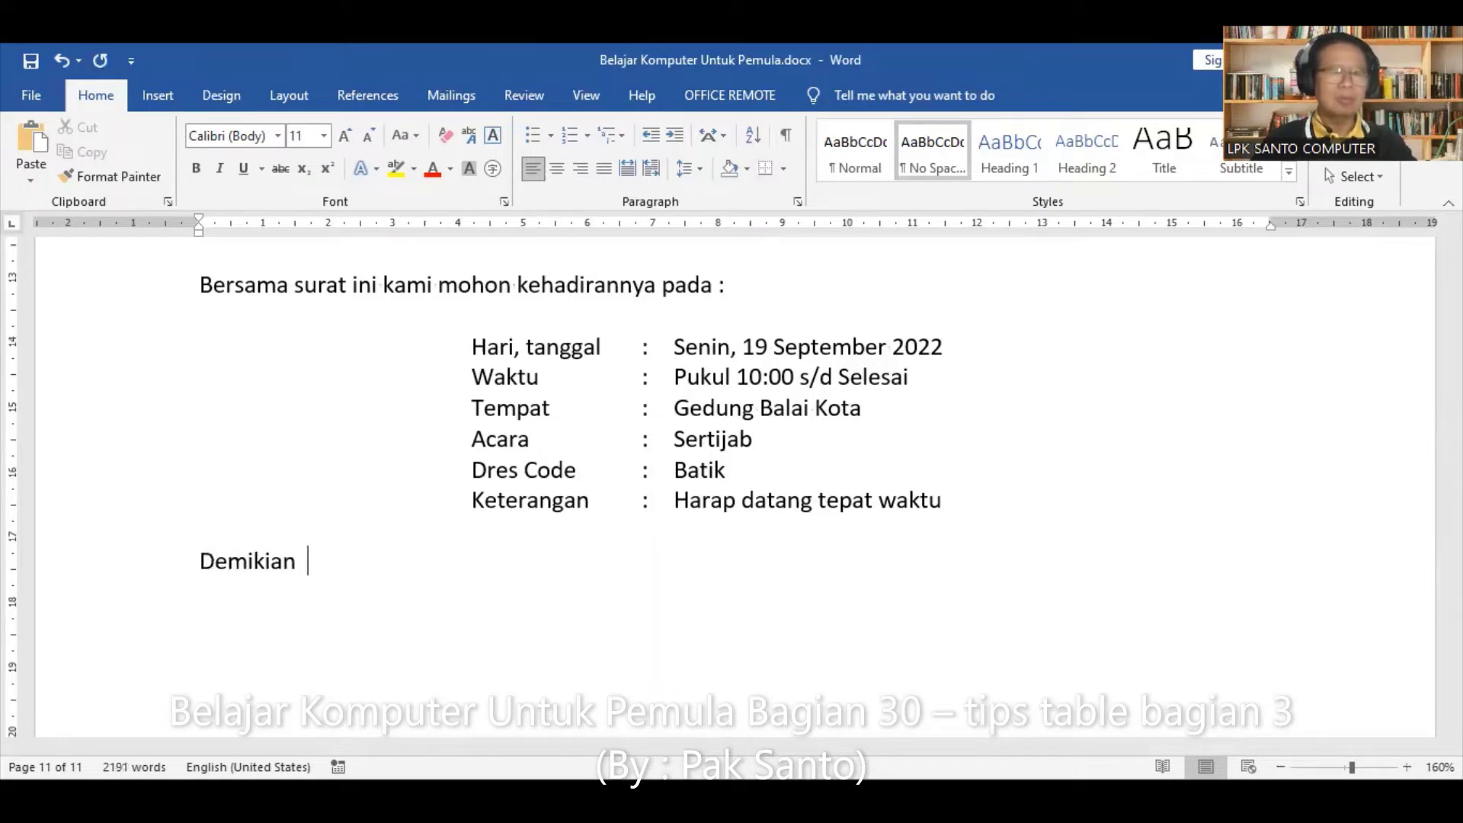
{"action": "type", "text": " sundangan ini"}
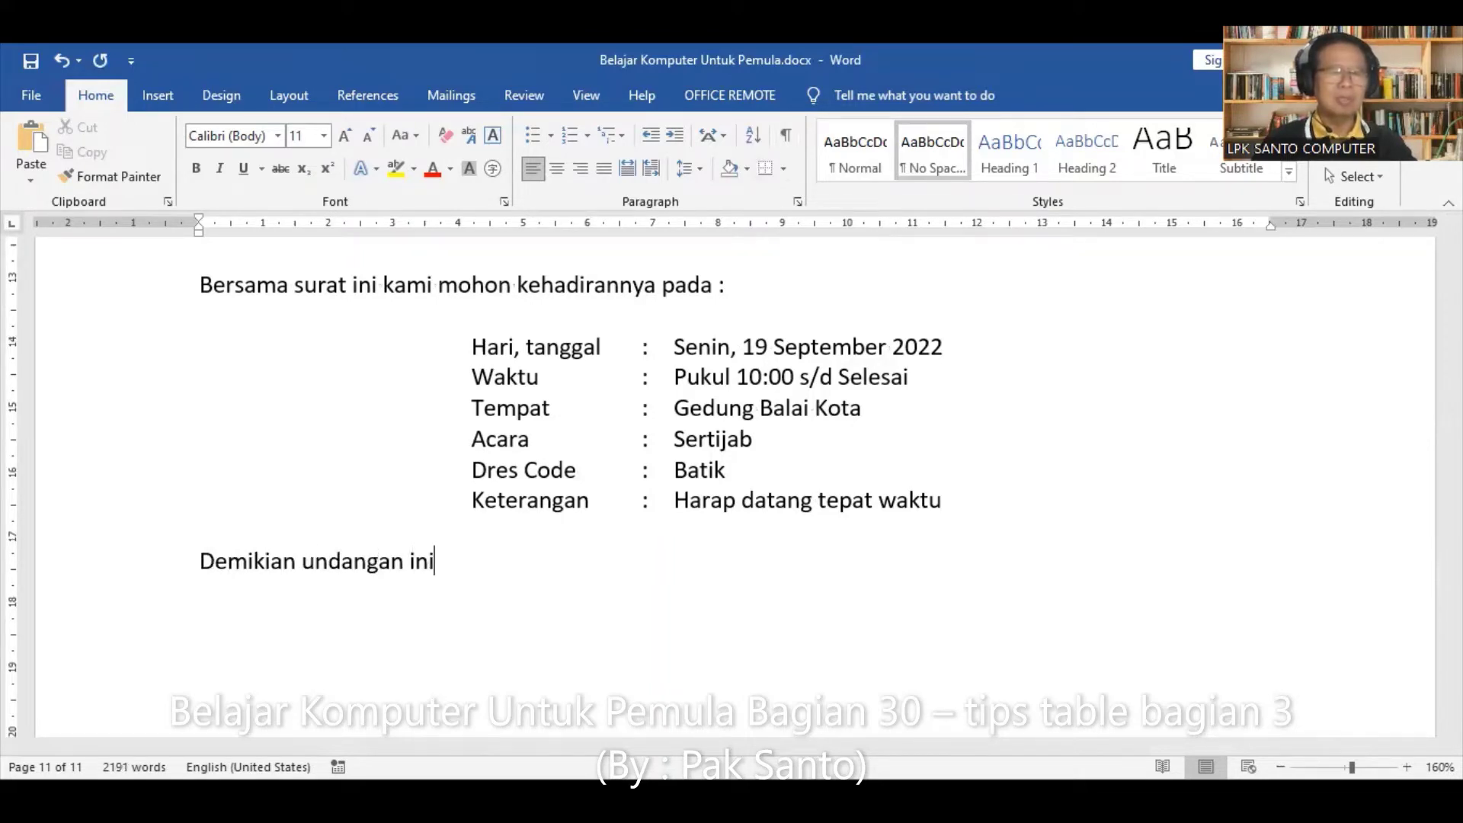
{"action": "type", "text": " km"}
{"action": "type", "text": "ami sam"}
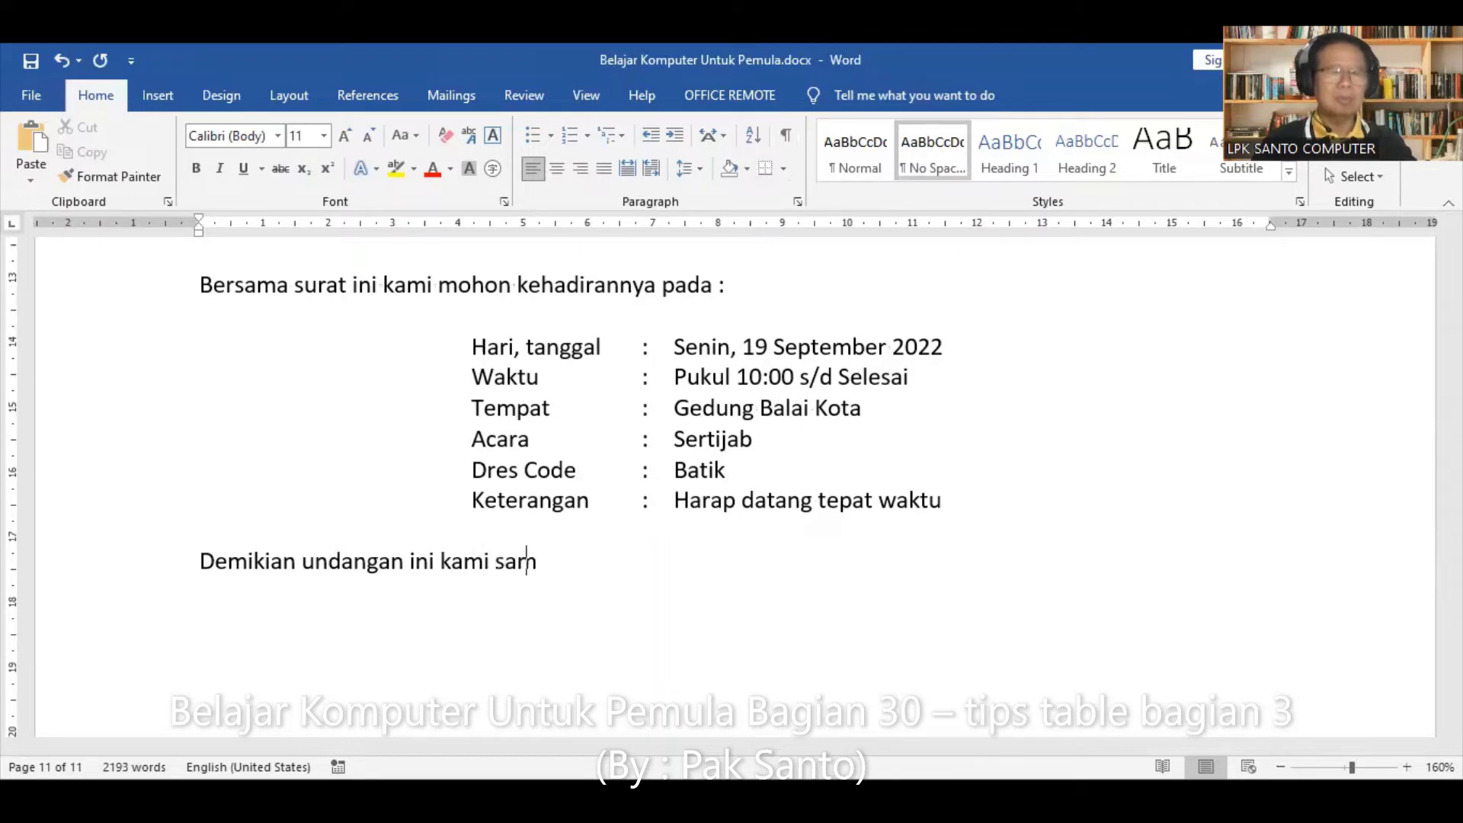
{"action": "type", "text": "ikan, at"}
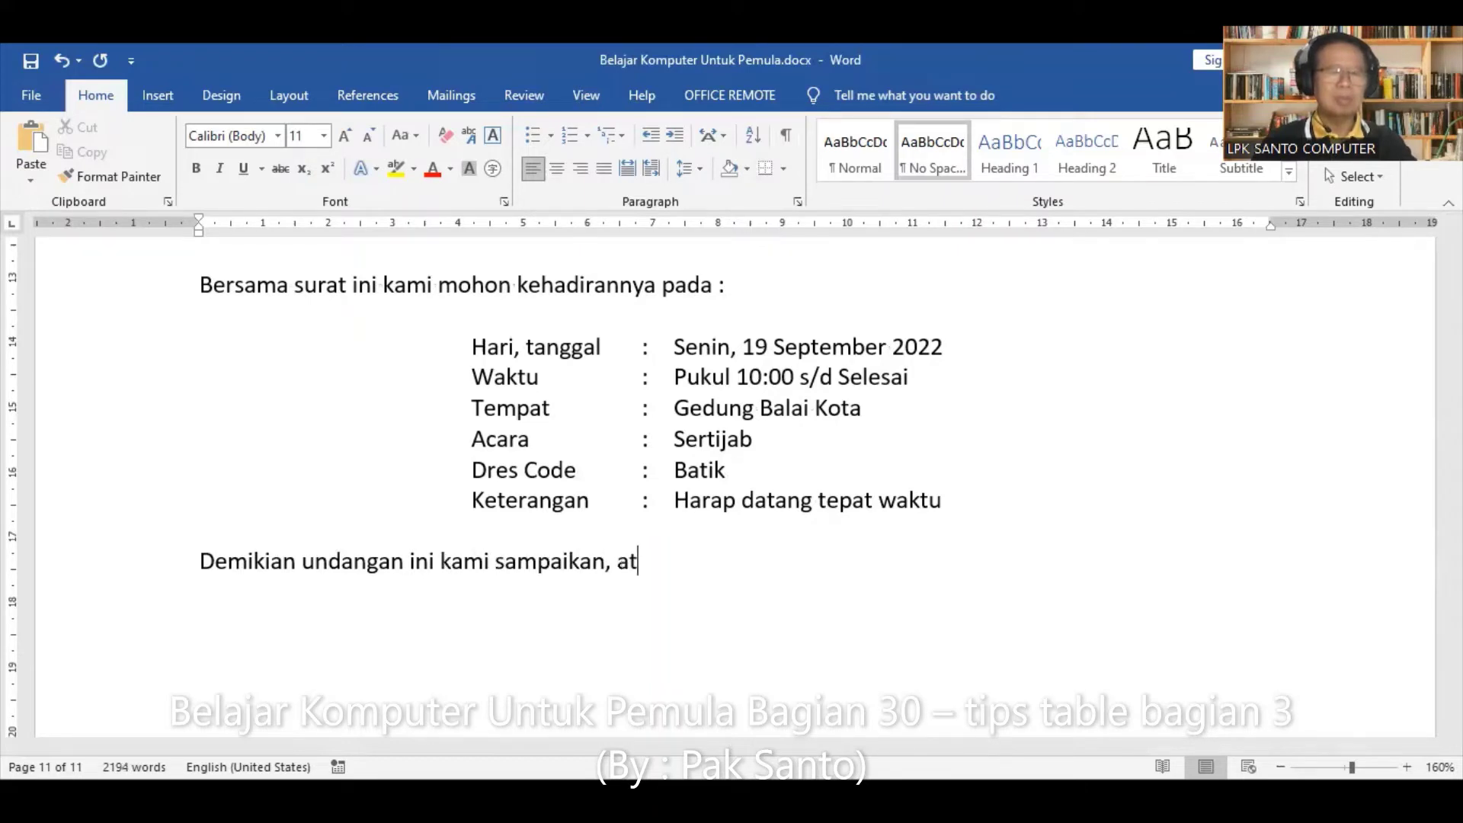
{"action": "type", "text": "as kehadira"}
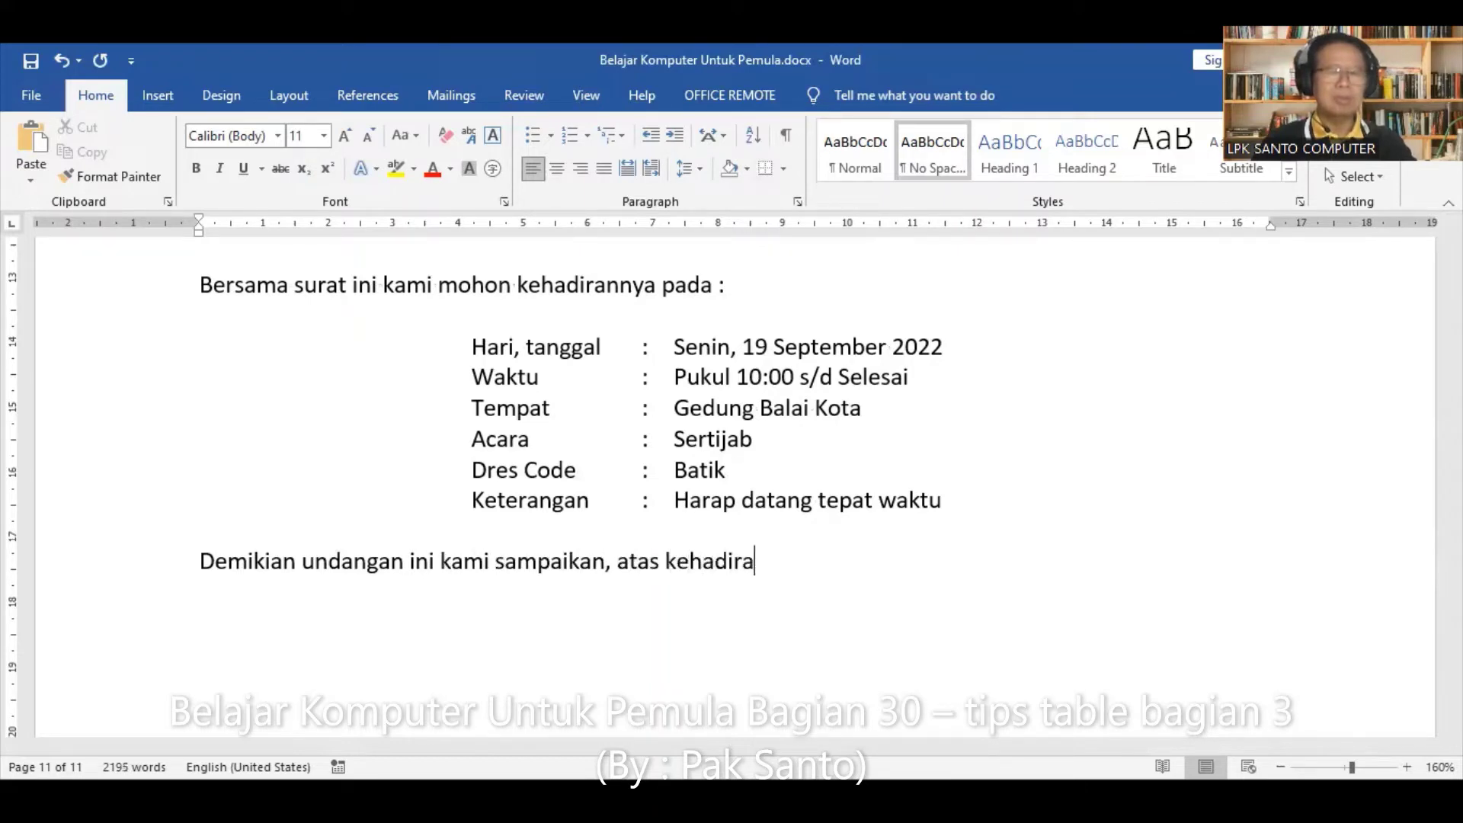
{"action": "type", "text": "nnya kami u"}
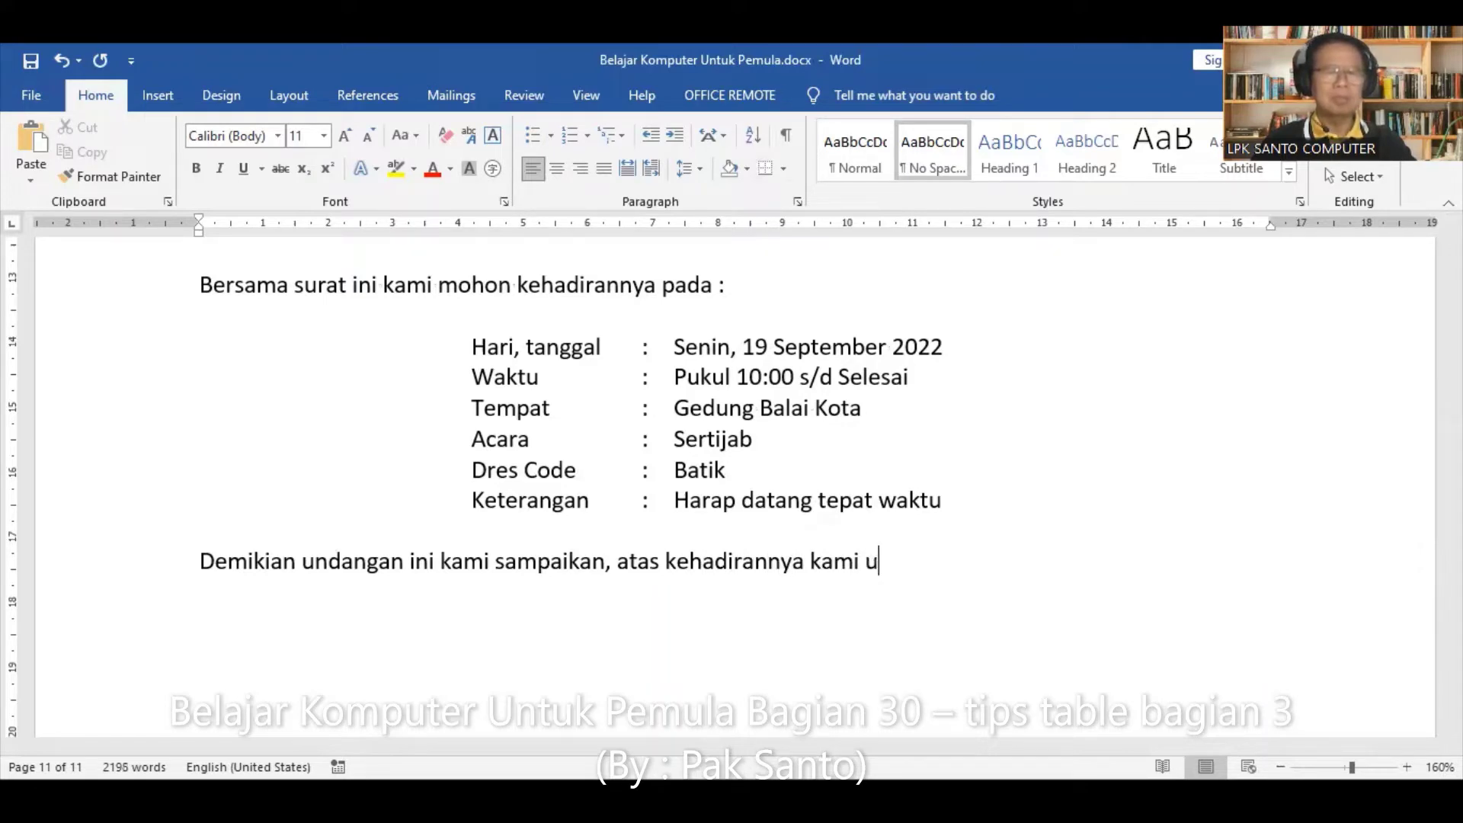
{"action": "type", "text": "capkan"}
{"action": "type", "text": " terima"}
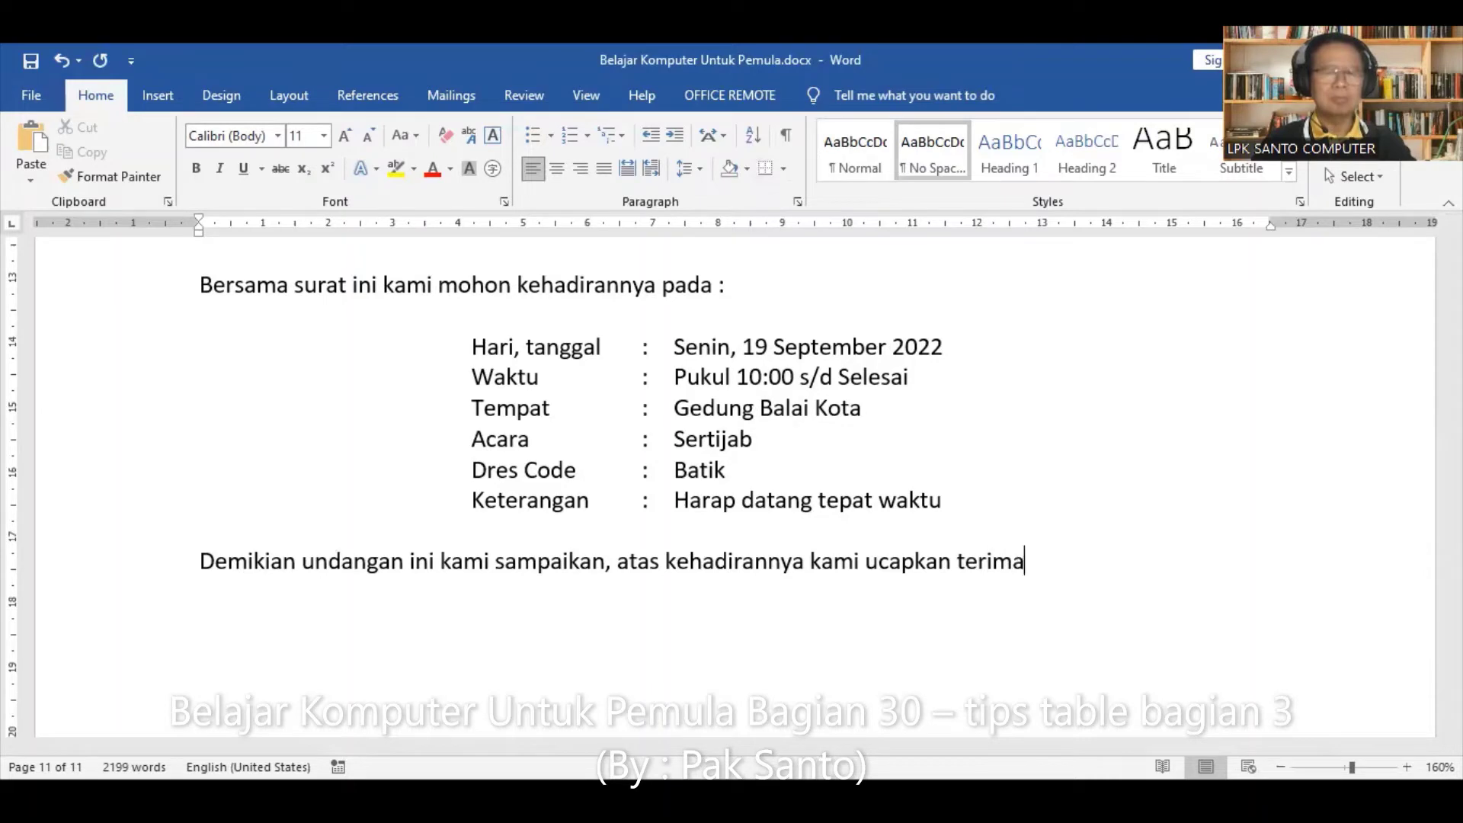
{"action": "type", "text": "sih."}
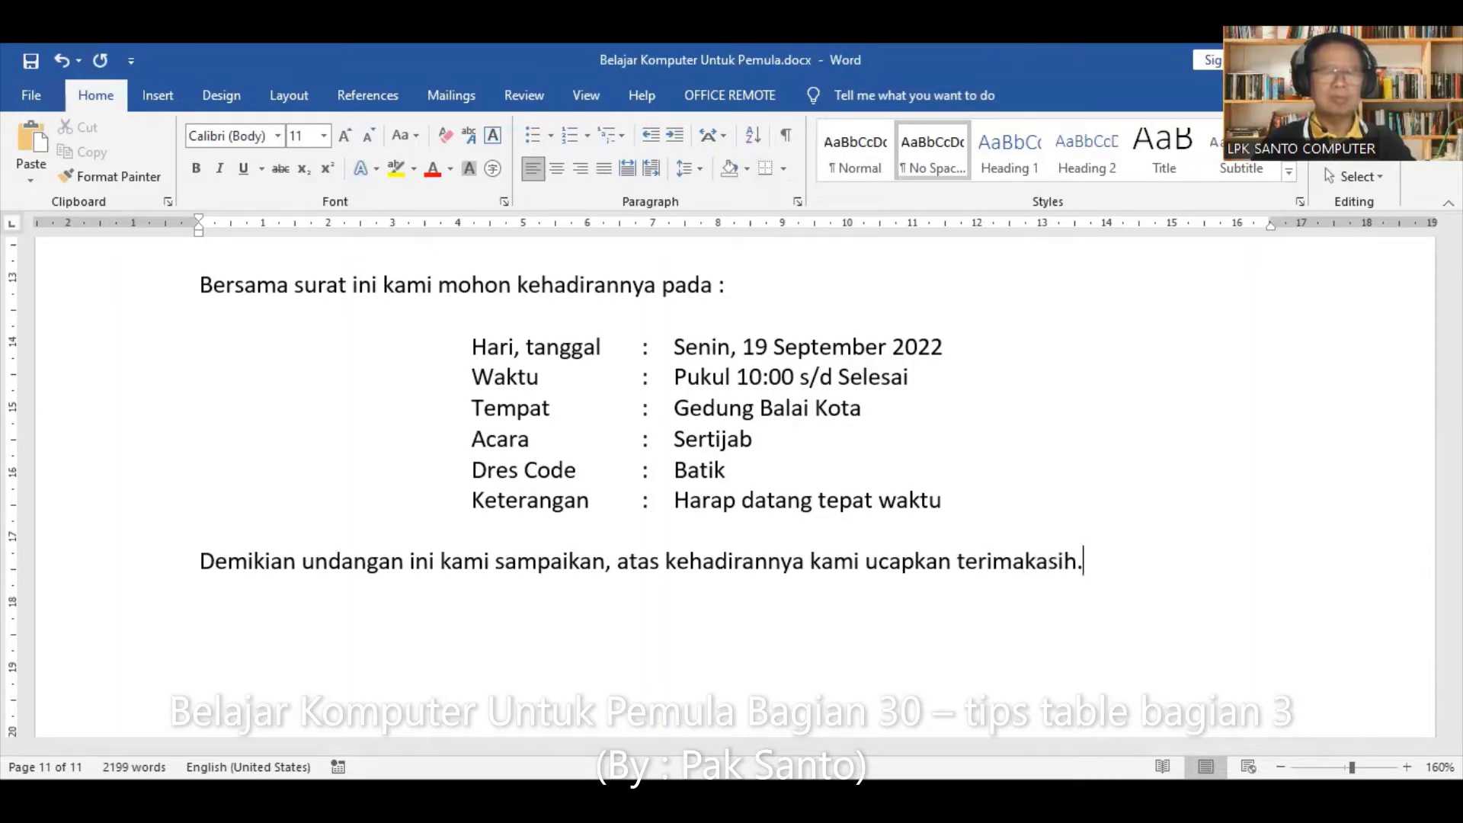
{"action": "key", "text": "Return"}
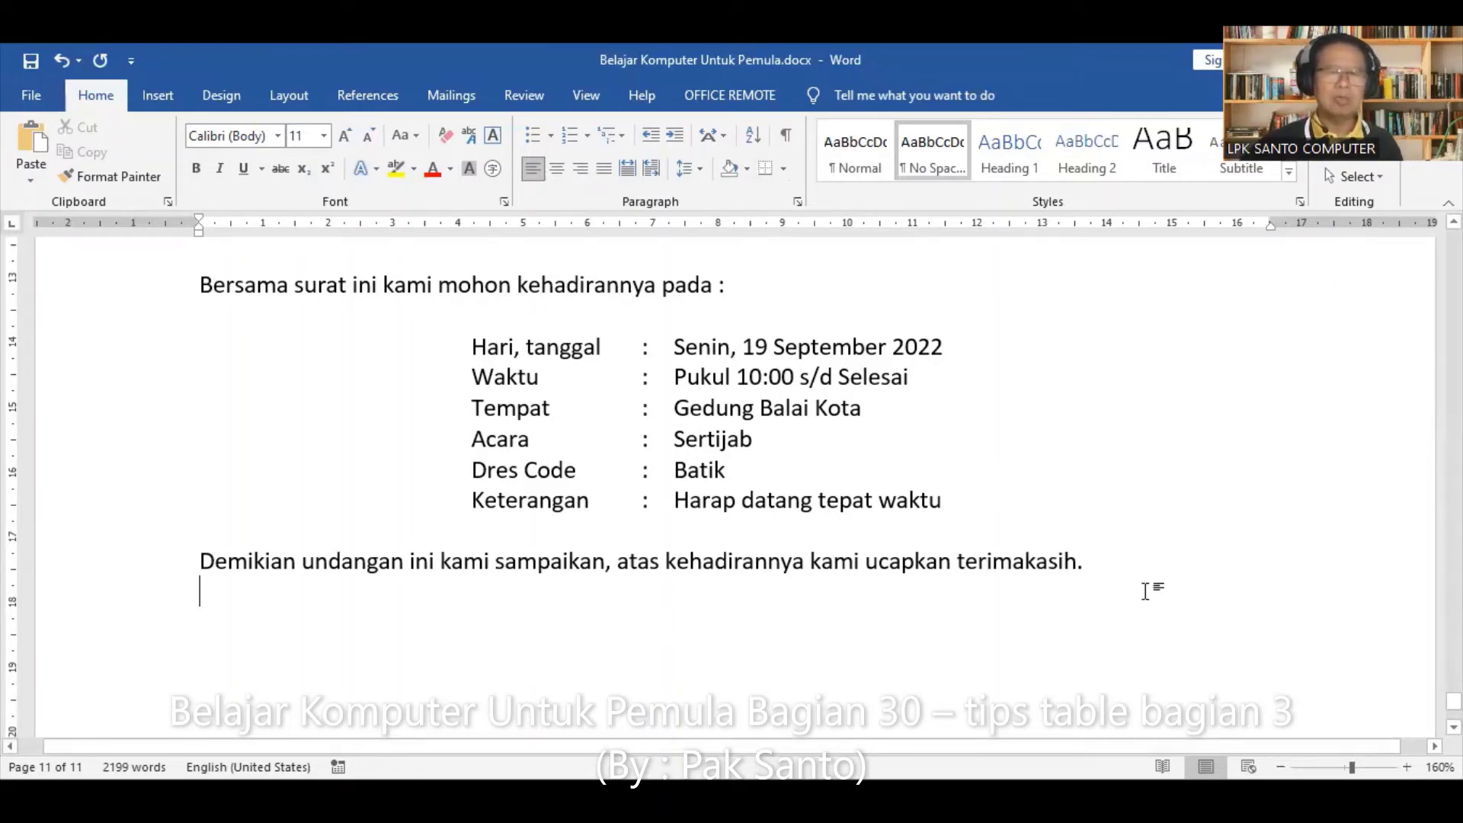
- Insert a 3-column, 1-row table below the closing sentence
{"action": "key", "text": "Return"}
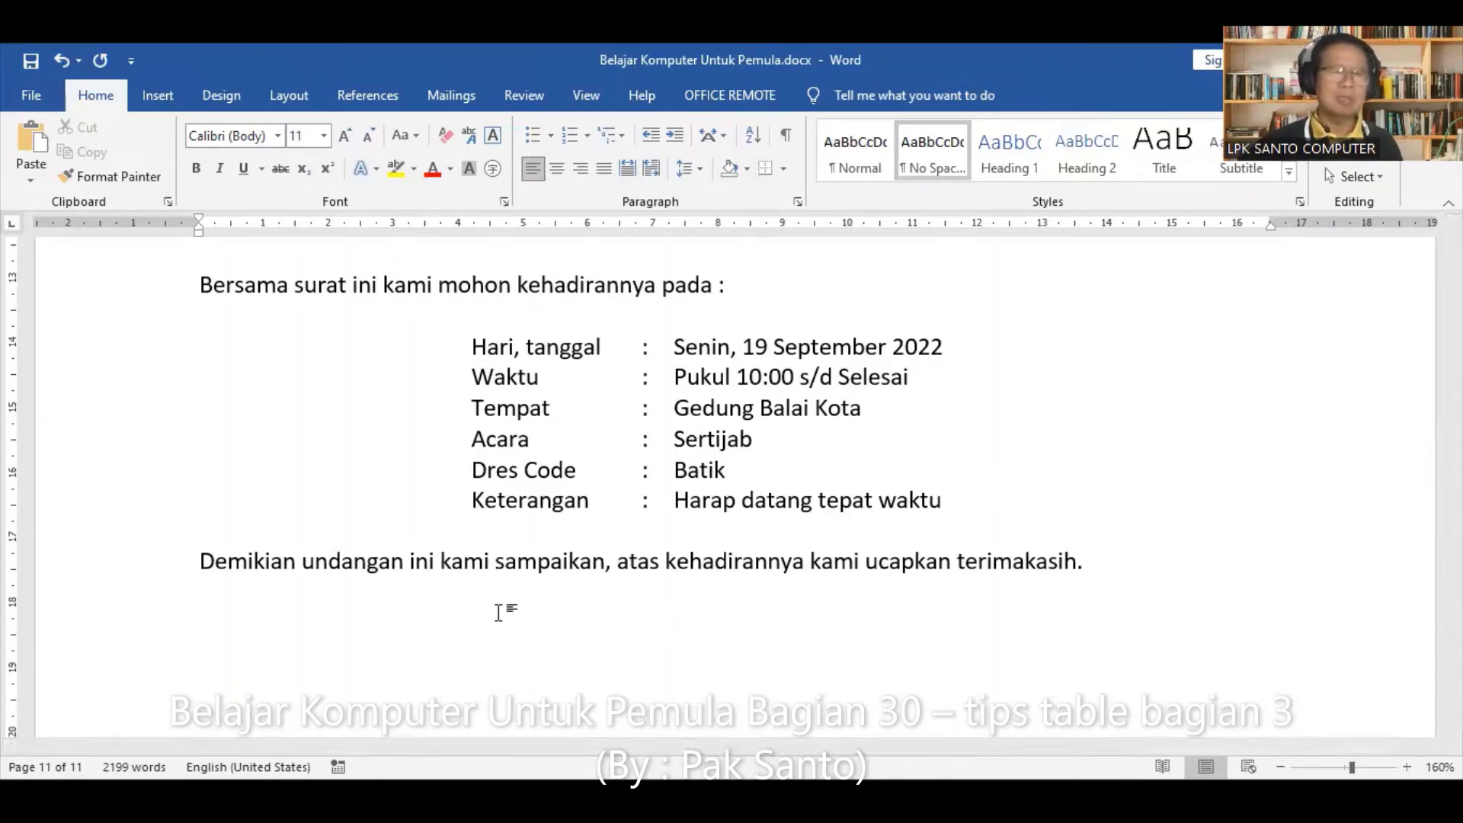
{"action": "left_click", "coordinate": [167, 94]}
{"action": "left_click", "coordinate": [157, 149]}
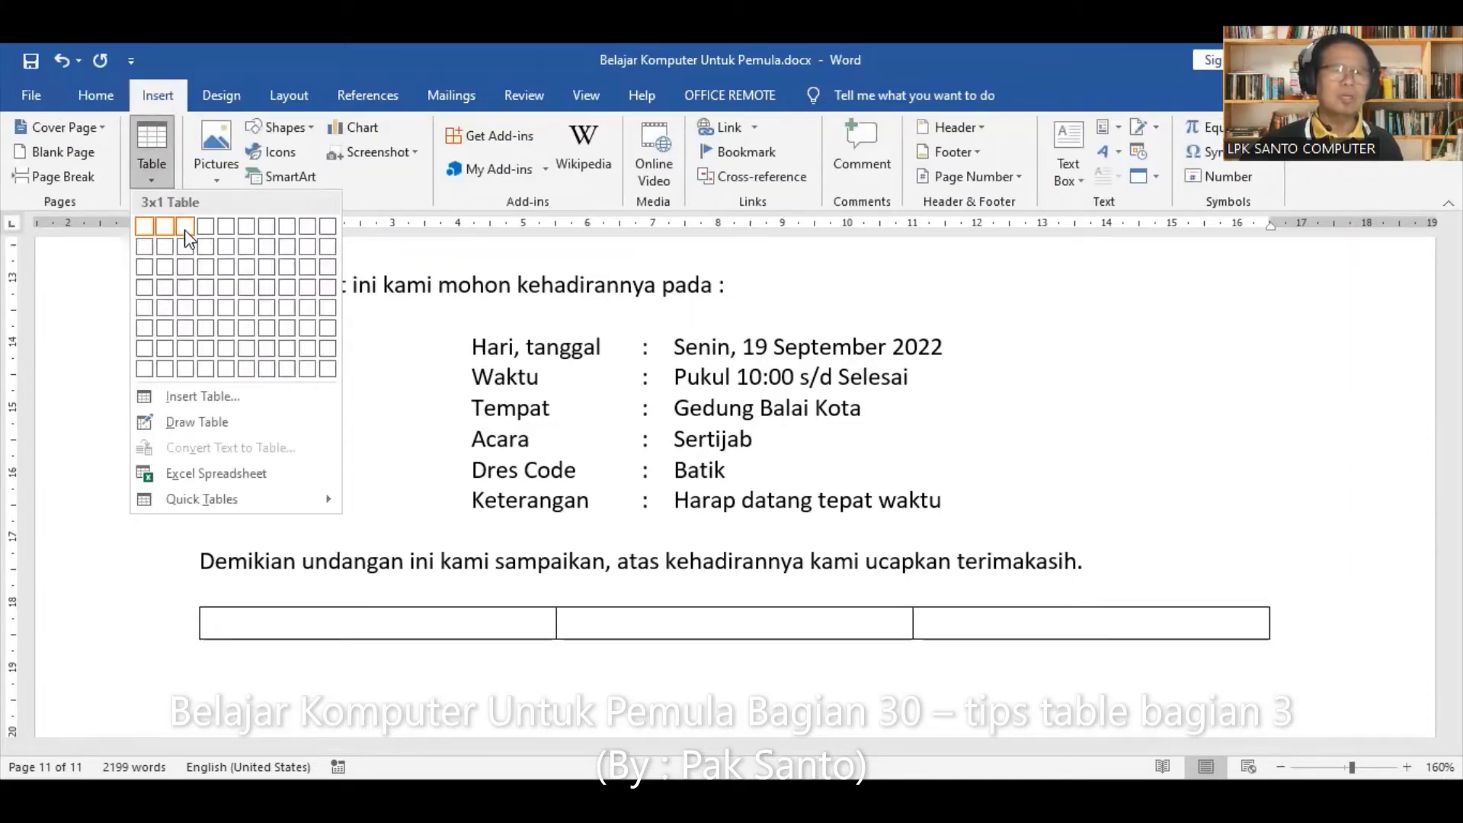
{"action": "left_click", "coordinate": [185, 230]}
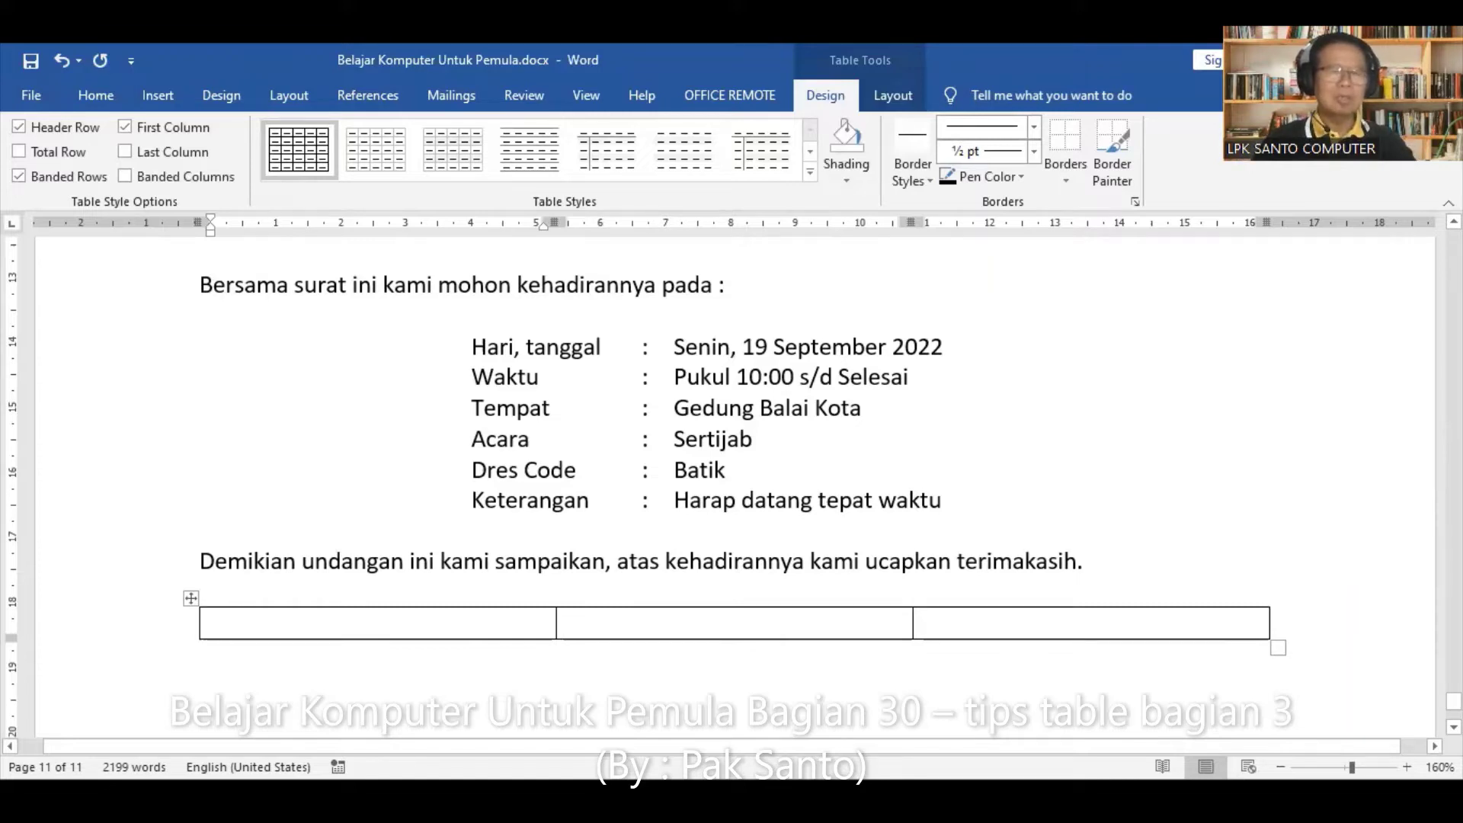
- Fill the three cells with Mengetahui, Menyetujui and Hormat kami
{"action": "type", "text": "Men"}
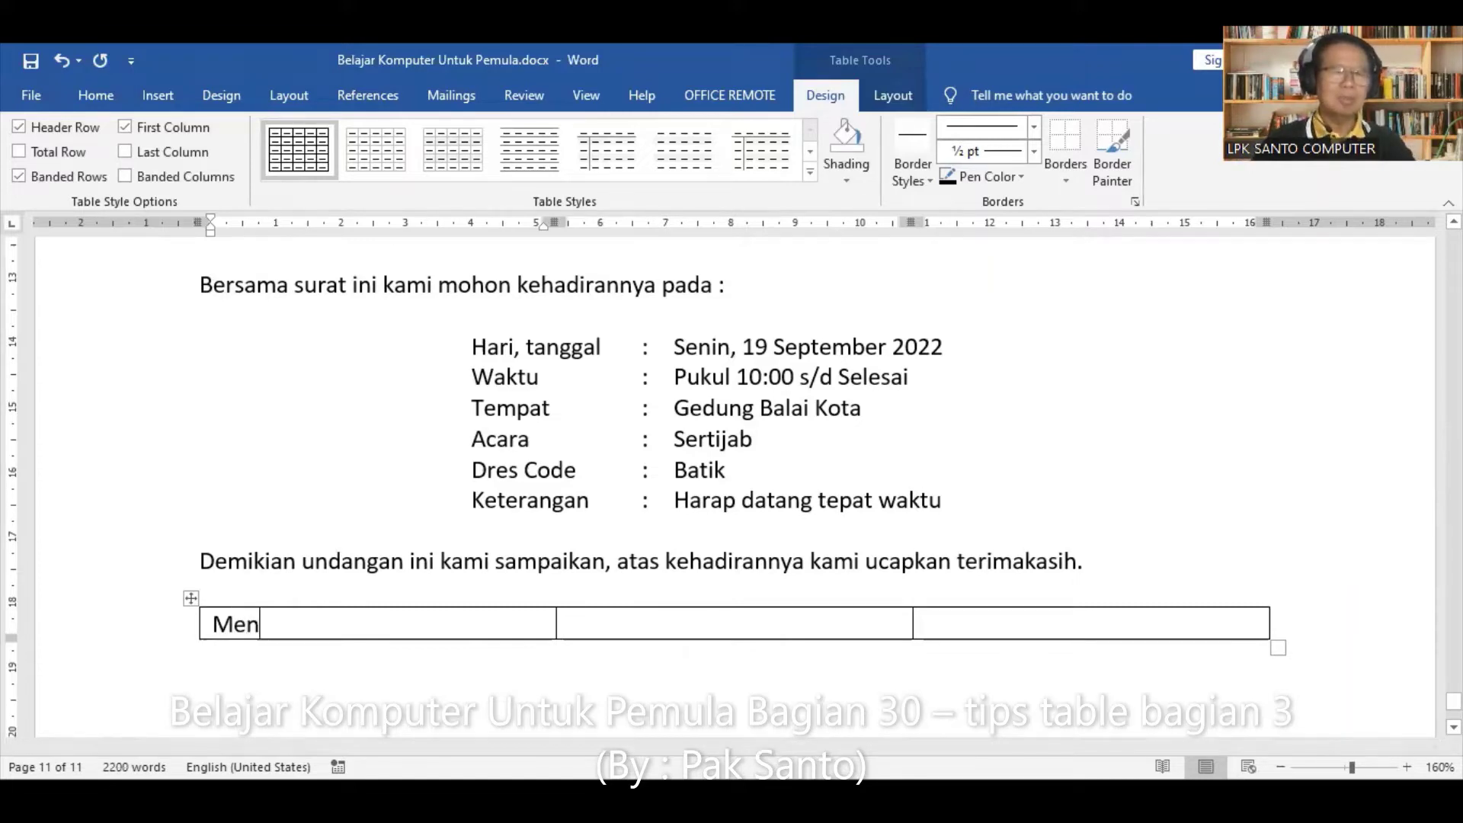
{"action": "type", "text": "getahui"}
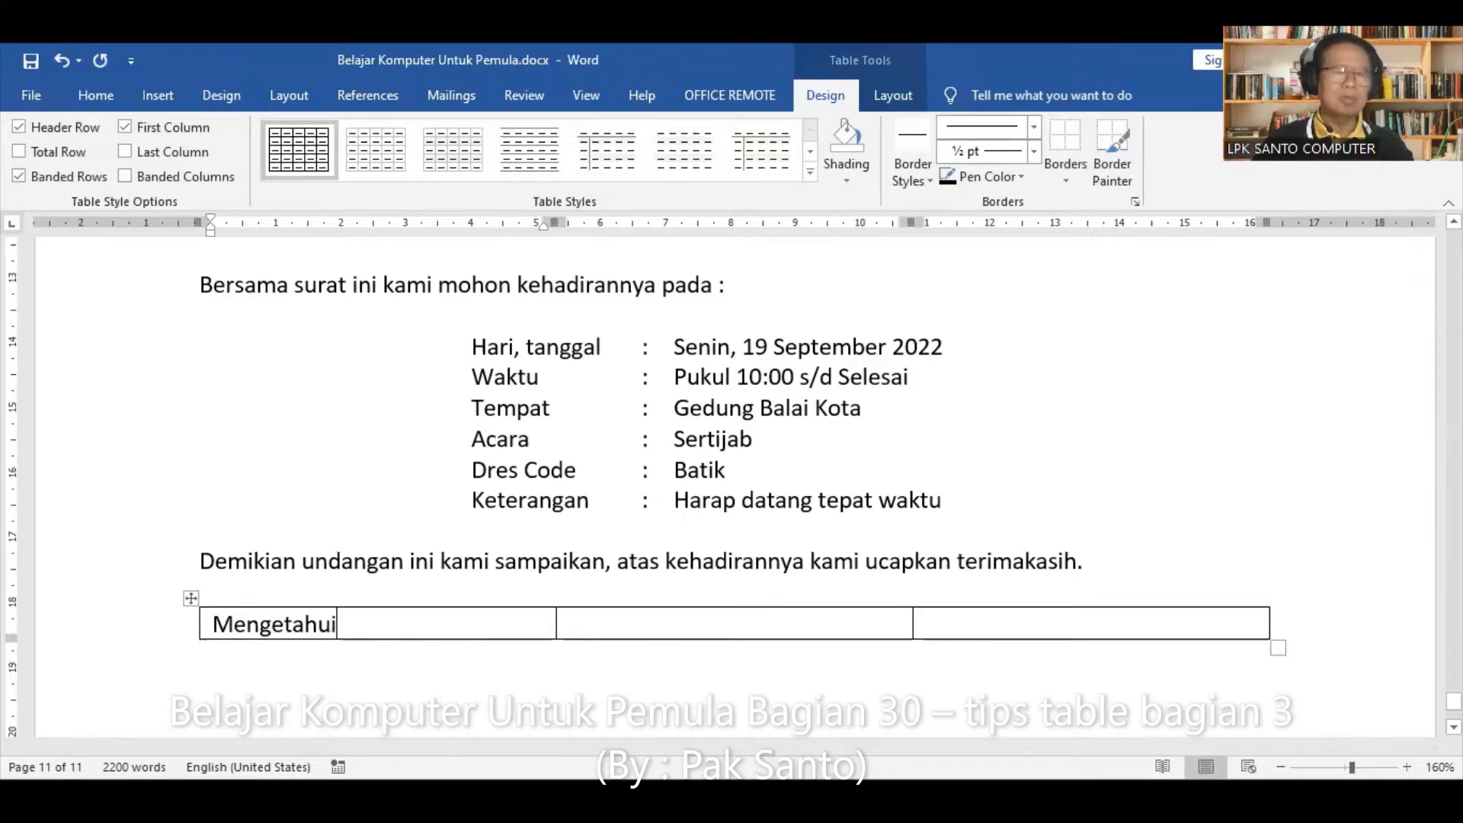
{"action": "key", "text": "Tab"}
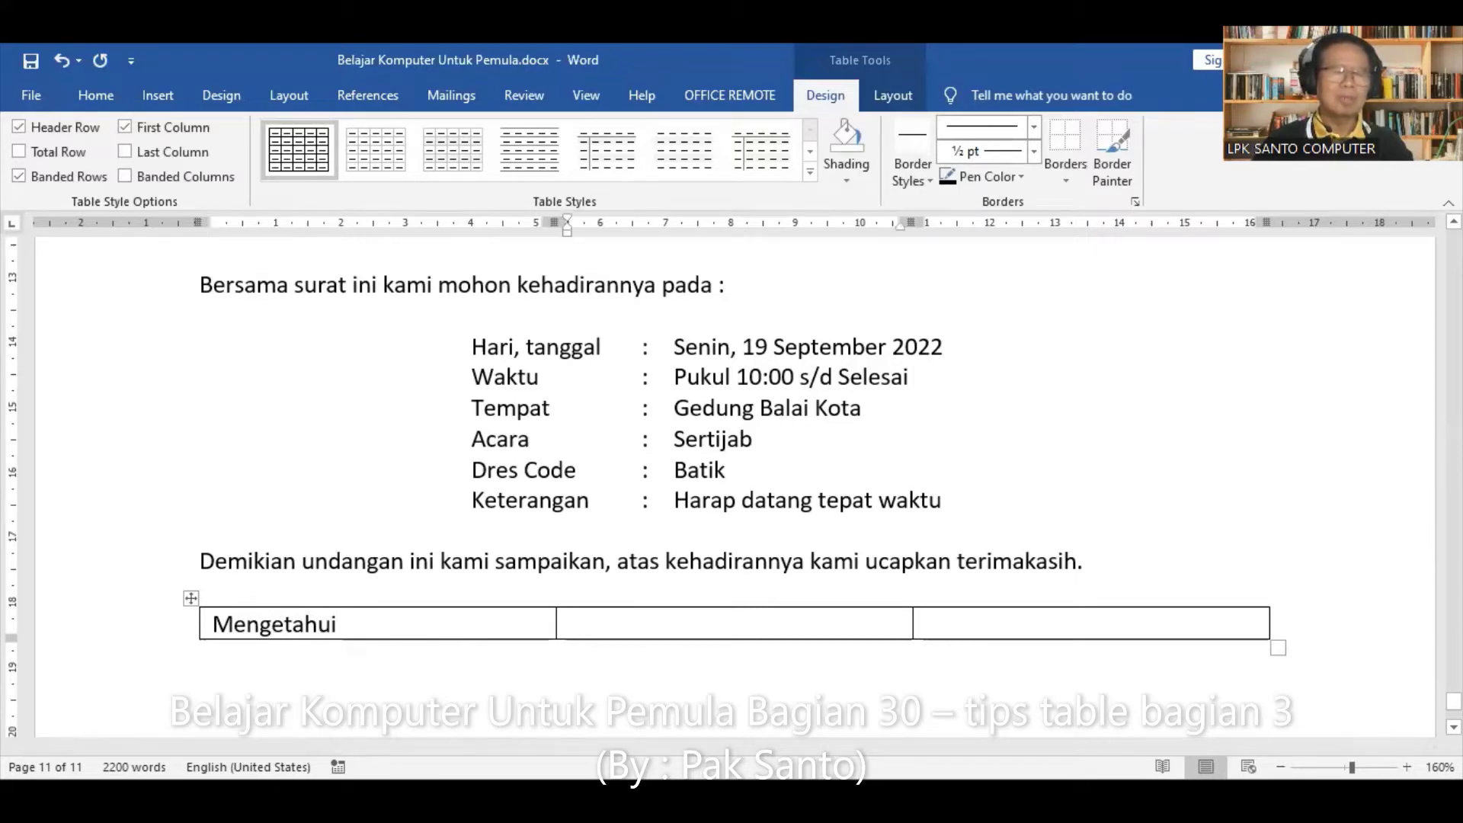
{"action": "type", "text": "Menyetu"}
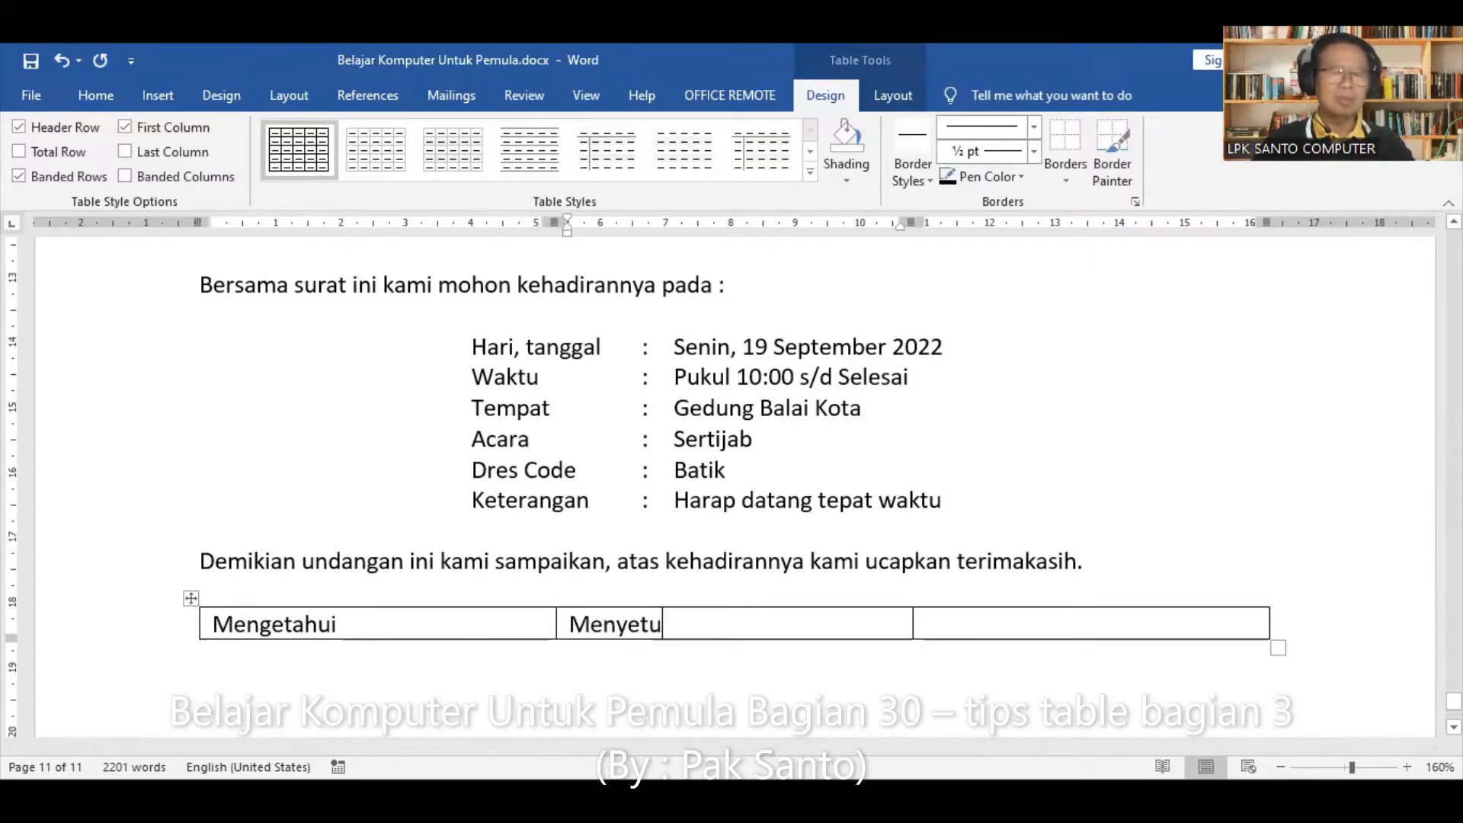
{"action": "type", "text": "jui"}
{"action": "key", "text": "Tab"}
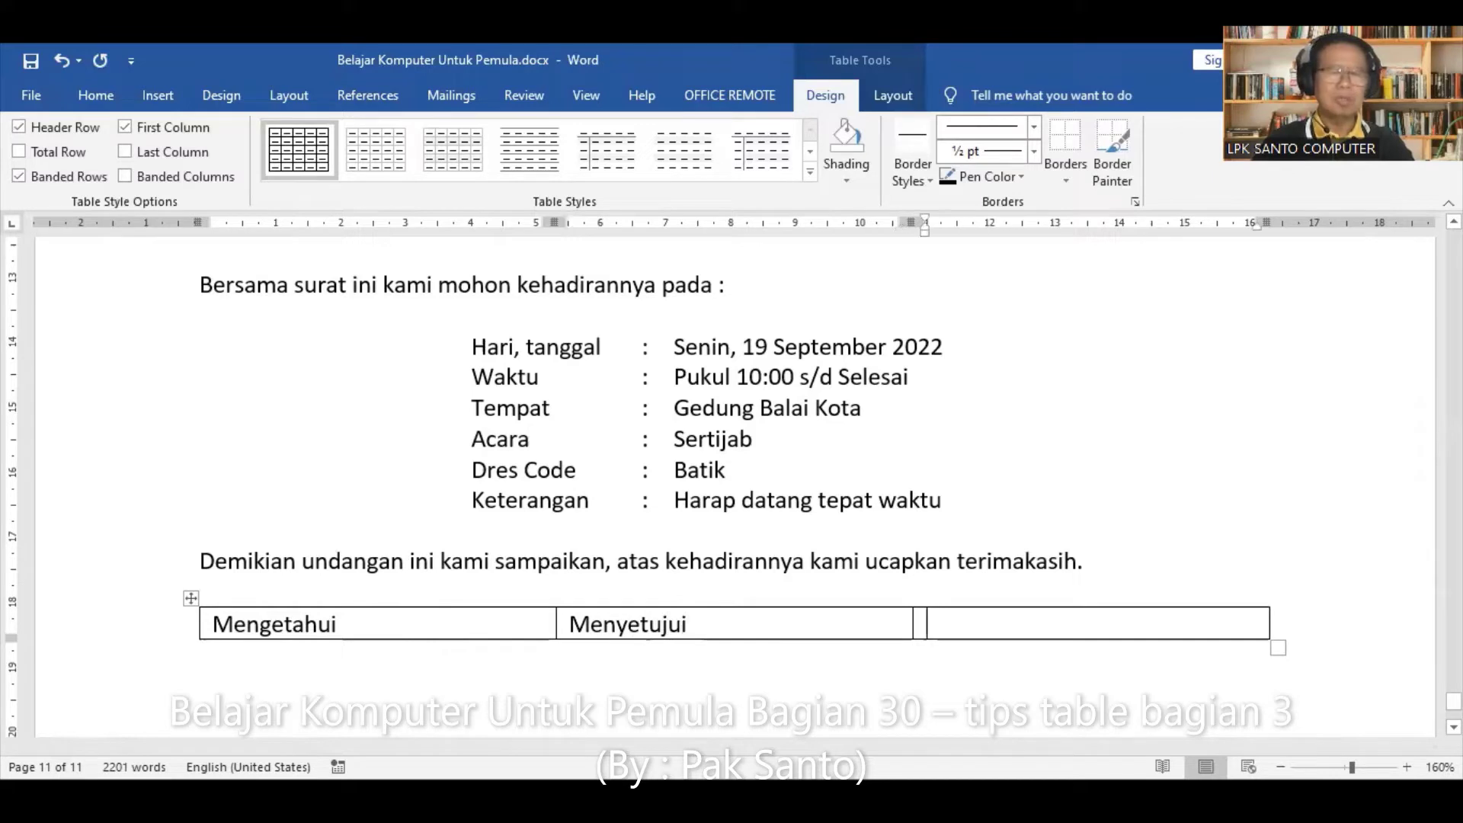
{"action": "type", "text": "Hormat"}
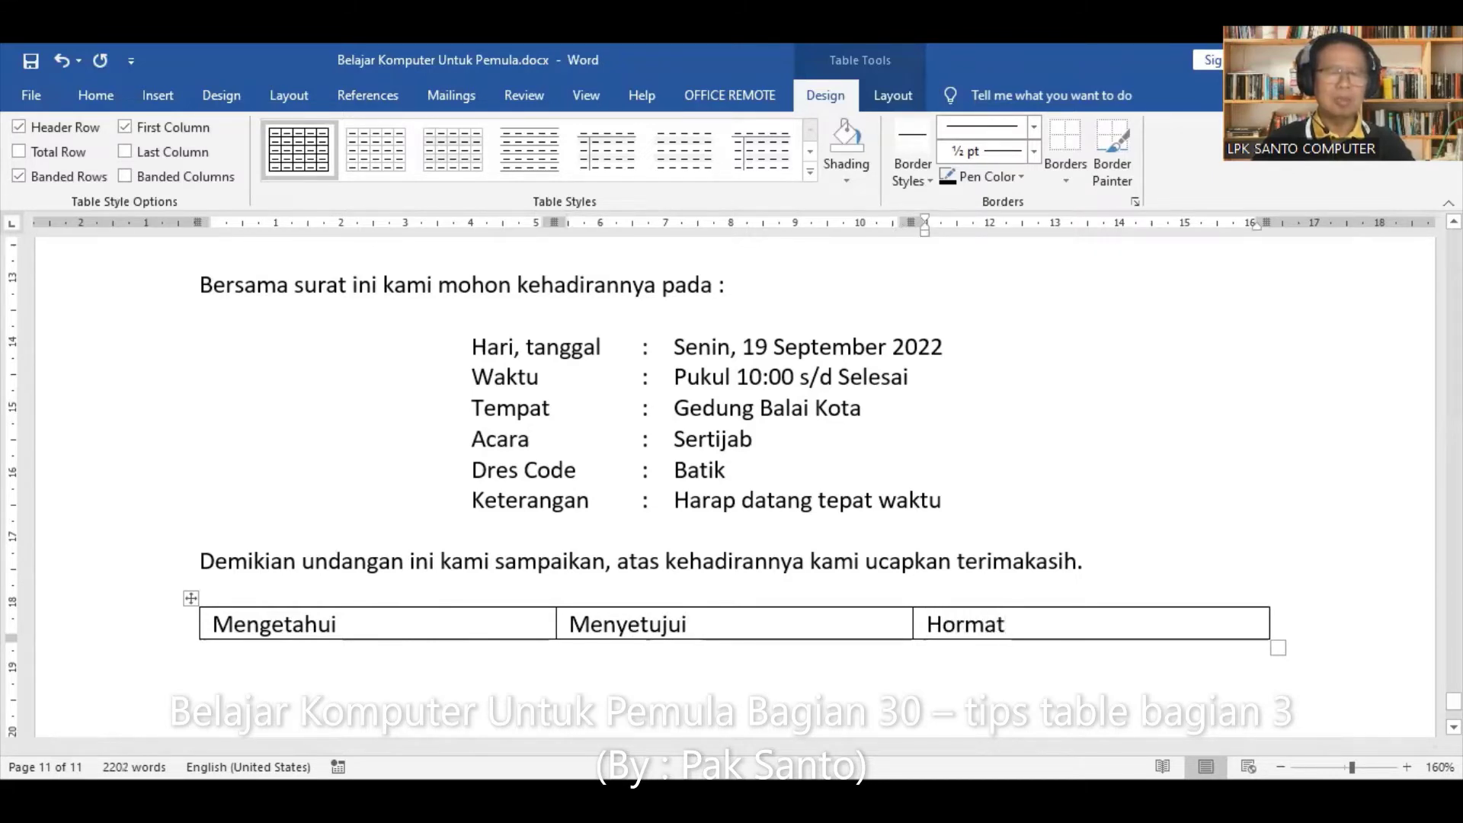
{"action": "type", "text": " kami"}
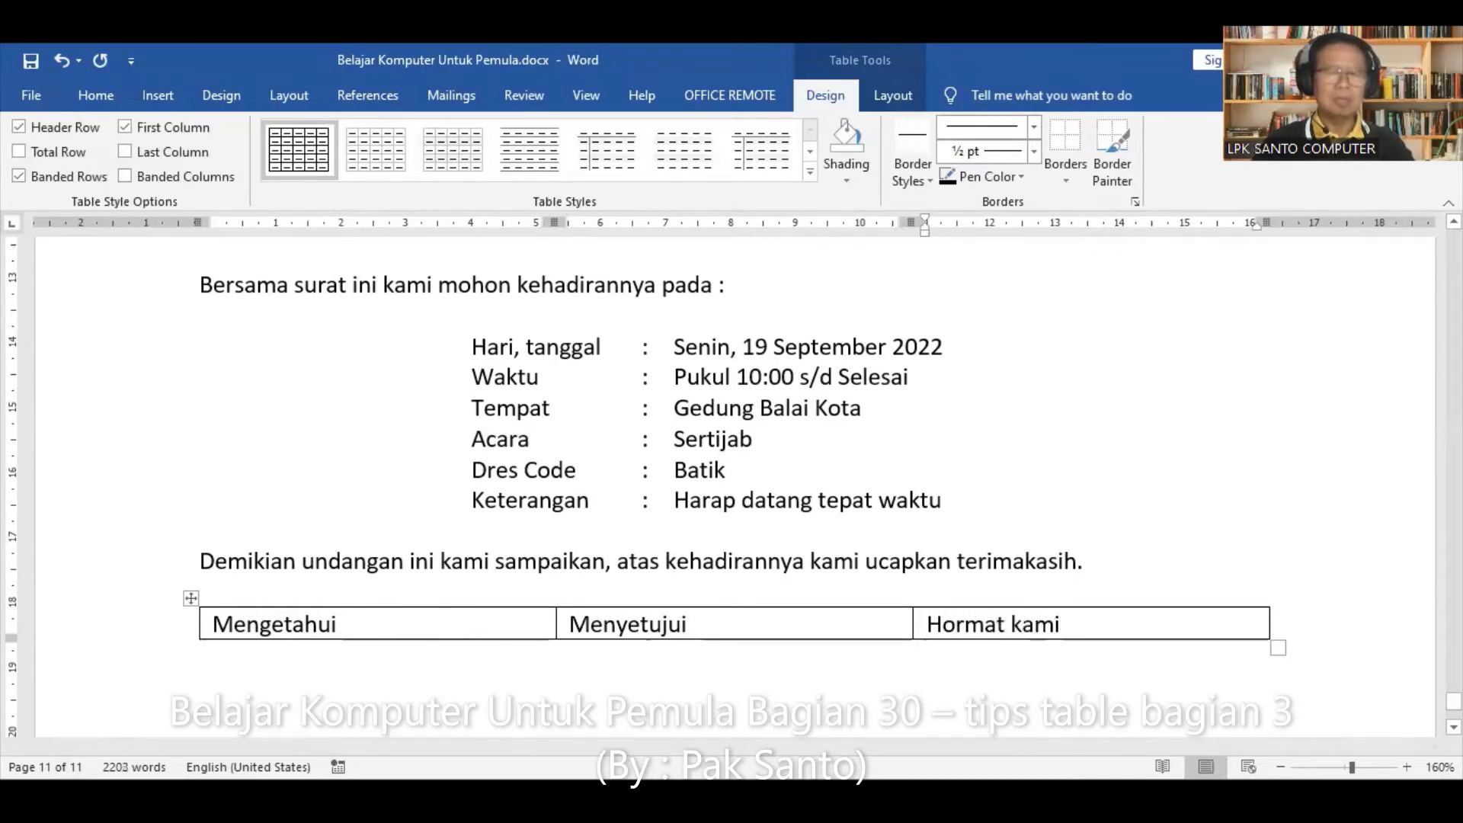
- Add signature space, then the signer's name and the title Sekretaris beneath it
{"action": "key", "text": "Return"}
{"action": "key", "text": "Return"}
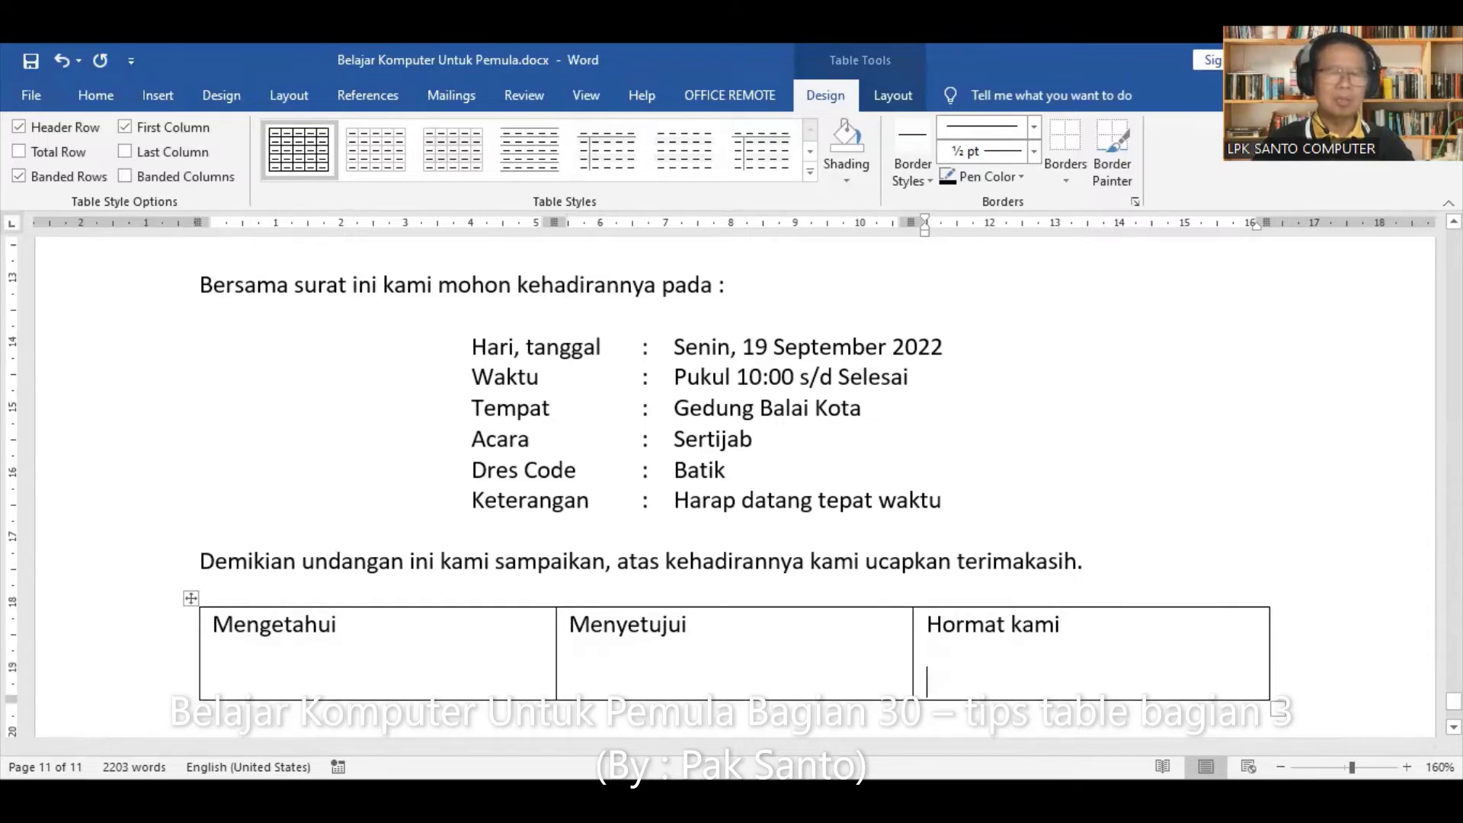
{"action": "key", "text": "Return"}
{"action": "key", "text": "Return"}
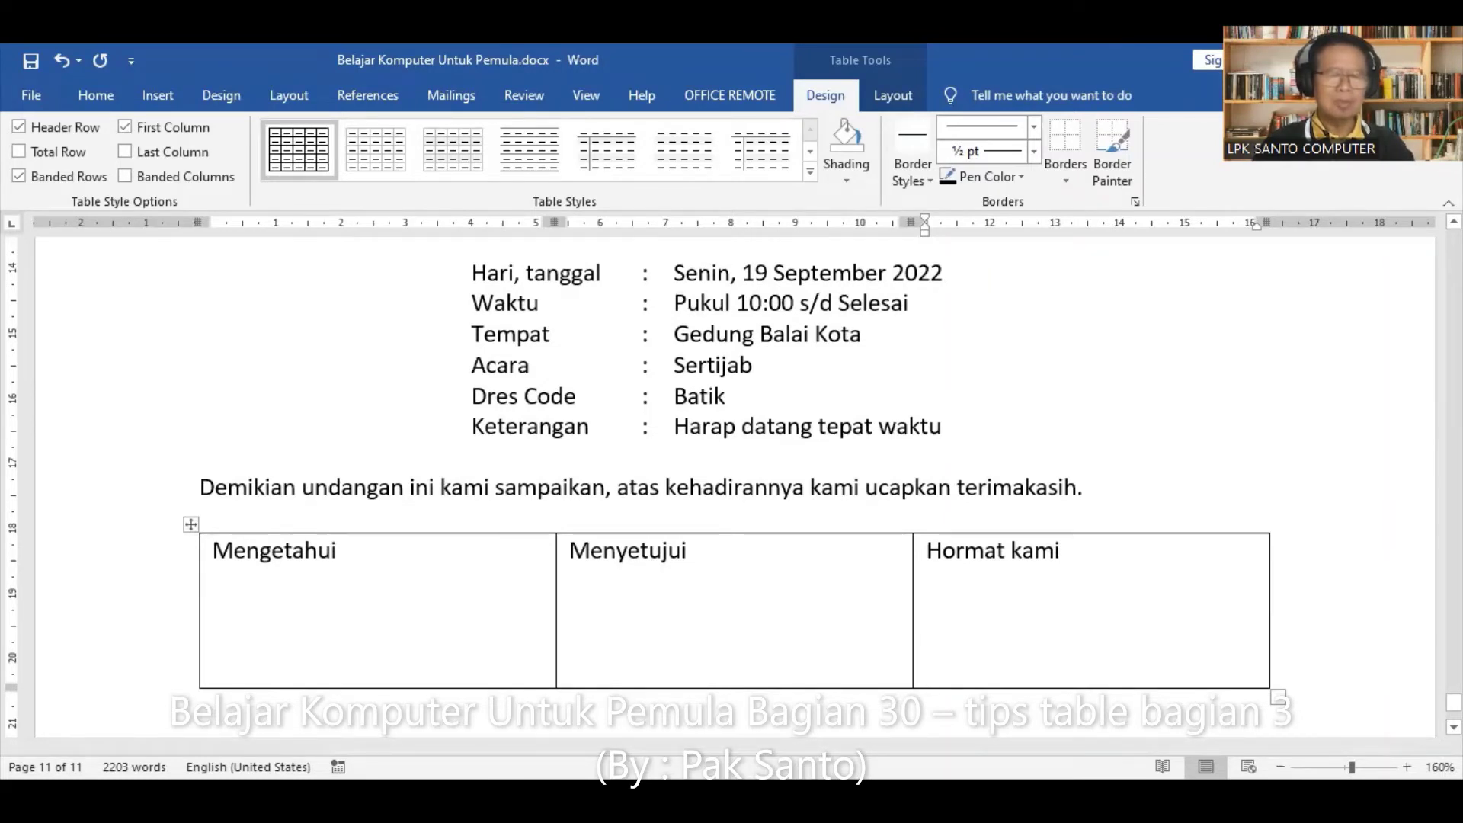
{"action": "type", "text": "i "}
{"action": "type", "text": "Fati"}
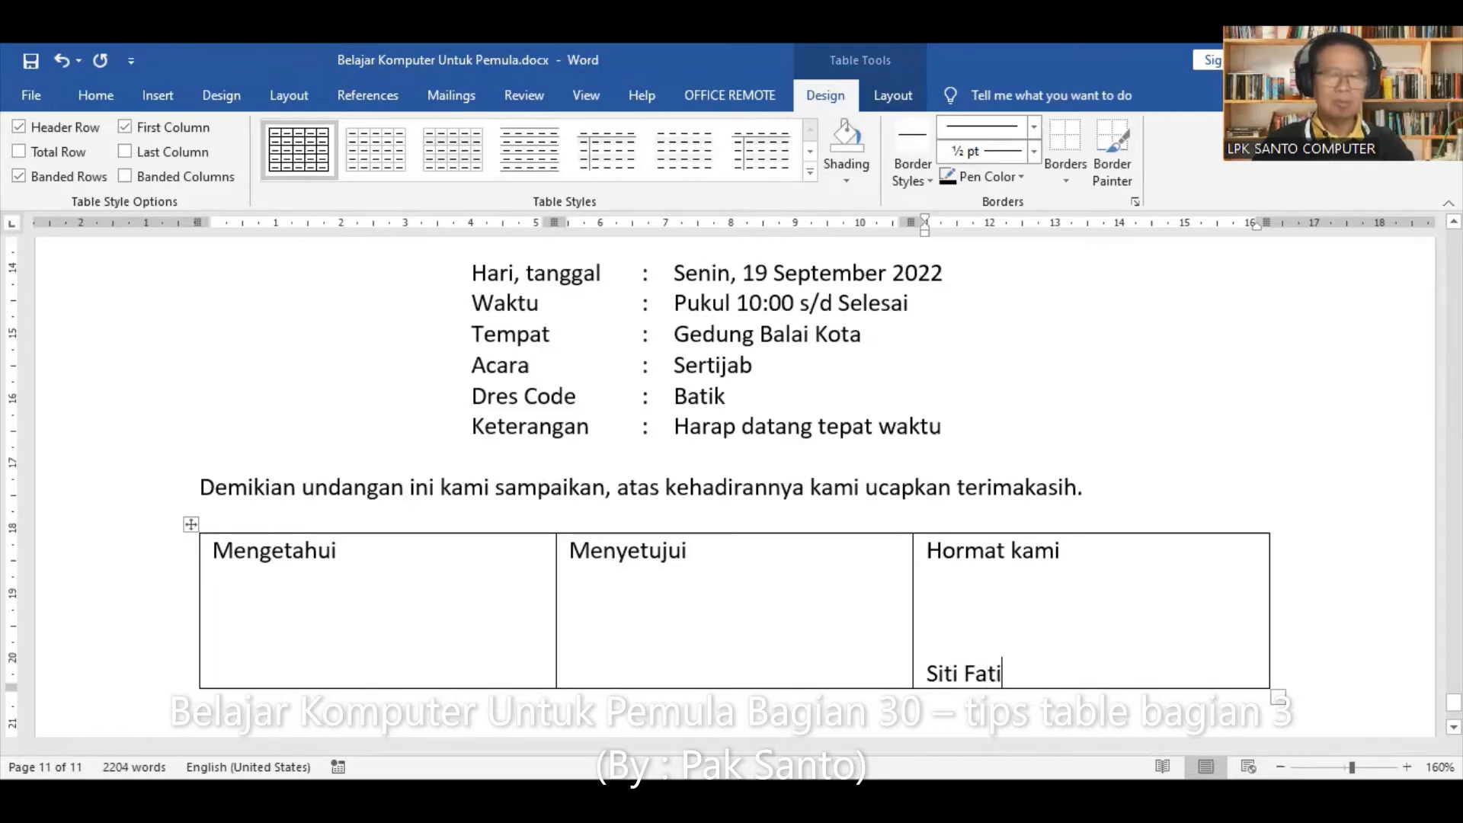
{"action": "type", "text": "ma"}
{"action": "key", "text": "Return"}
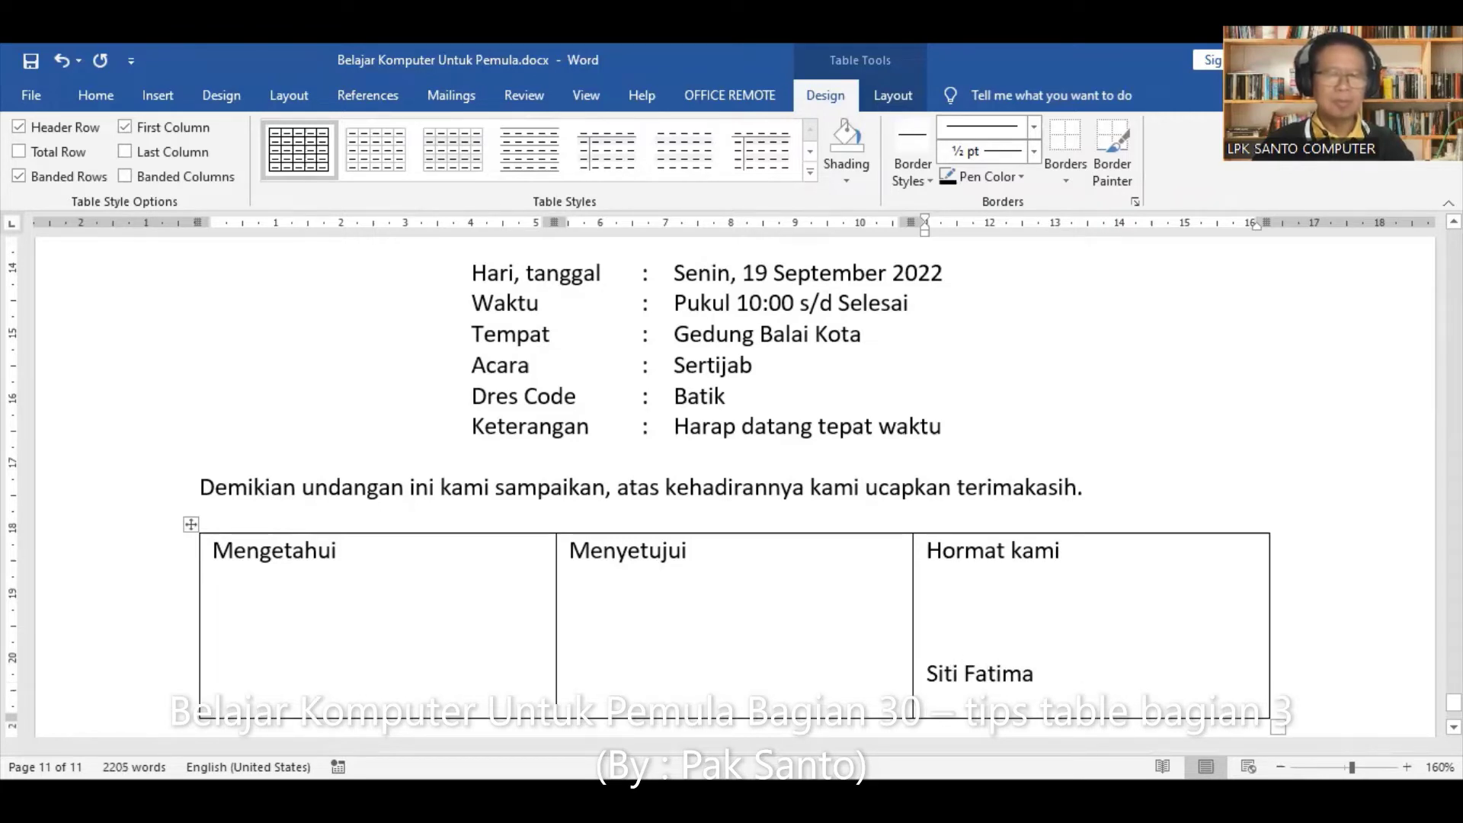
{"action": "type", "text": "Sekretaris"}
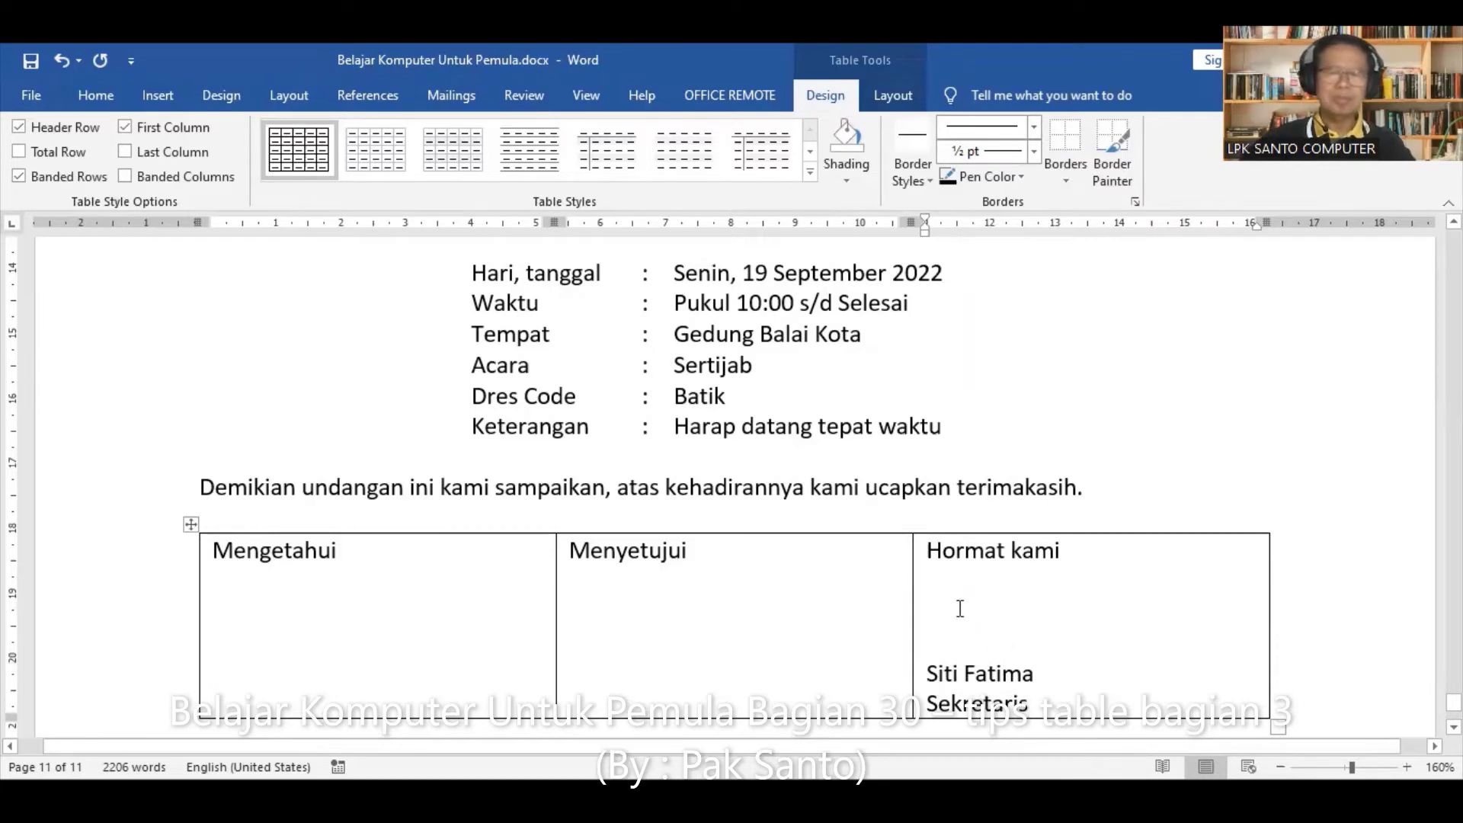
- Select the signer's name line in the Hormat kami cell
{"action": "left_click", "coordinate": [922, 674]}
{"action": "left_click", "coordinate": [928, 674]}
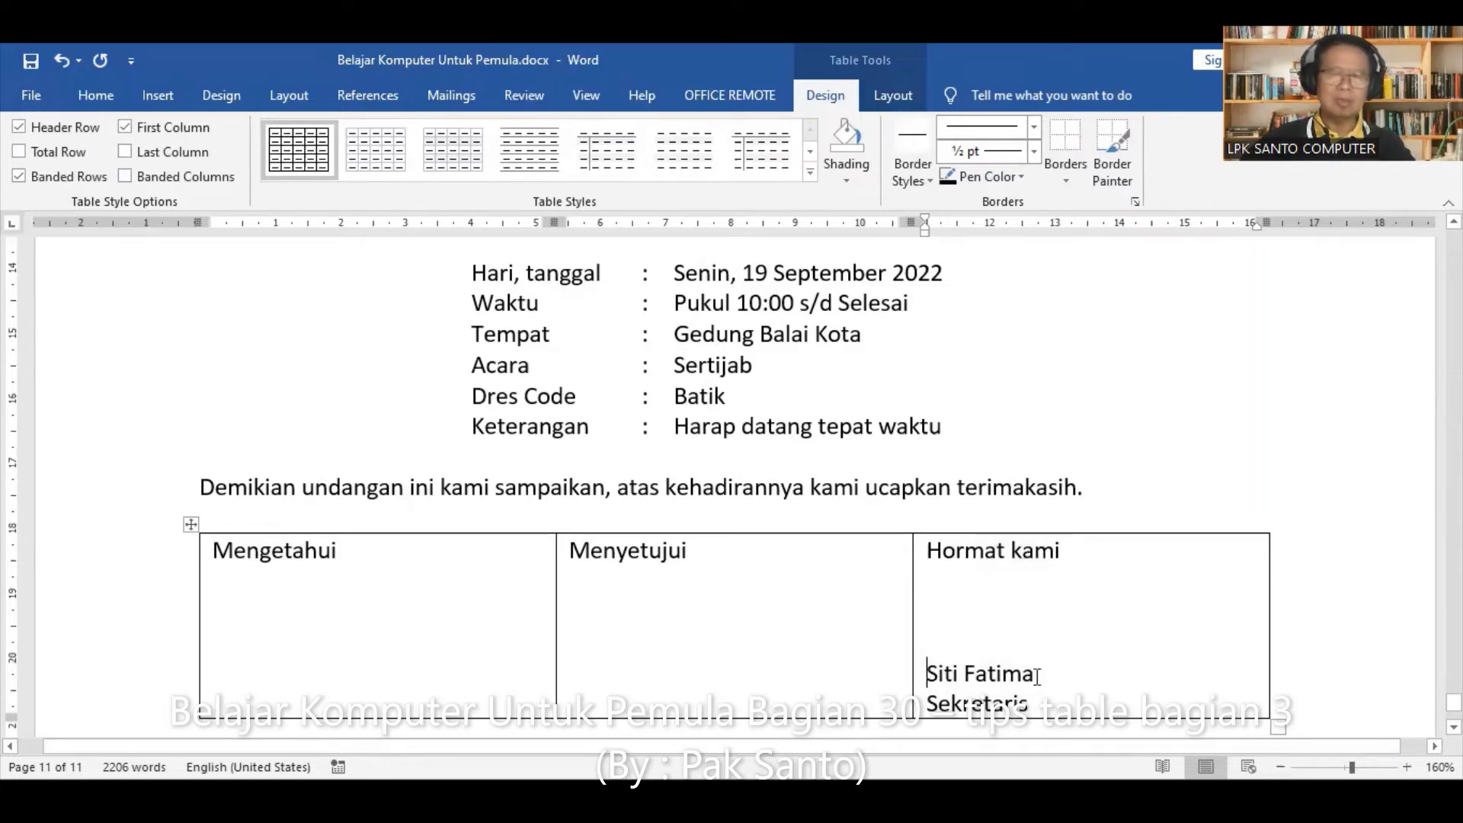
{"action": "triple_click", "coordinate": [1043, 676]}
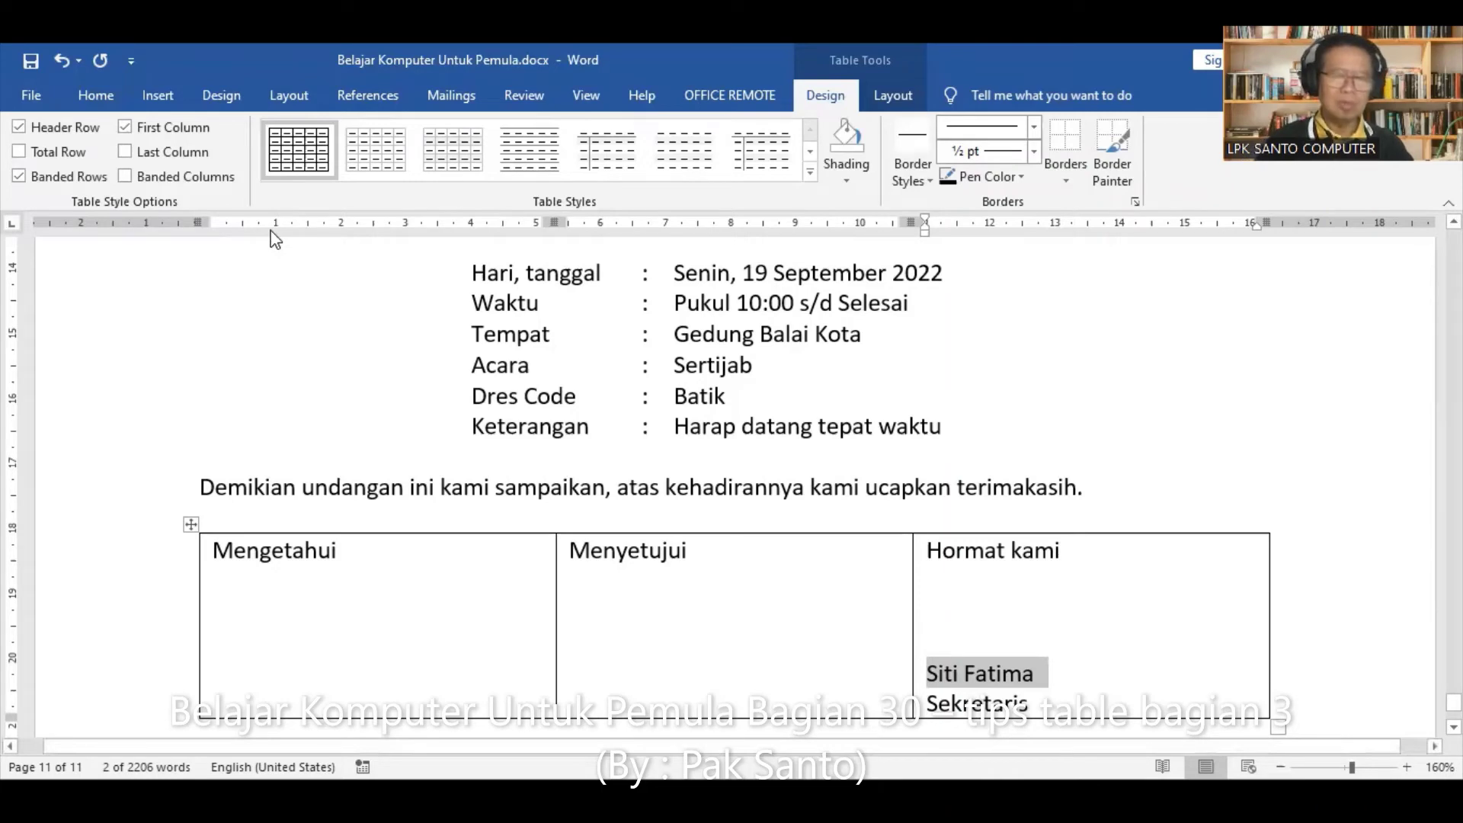
- Underline the signer's name and select the whole Hormat kami column
{"action": "key", "text": "ctrl+u"}
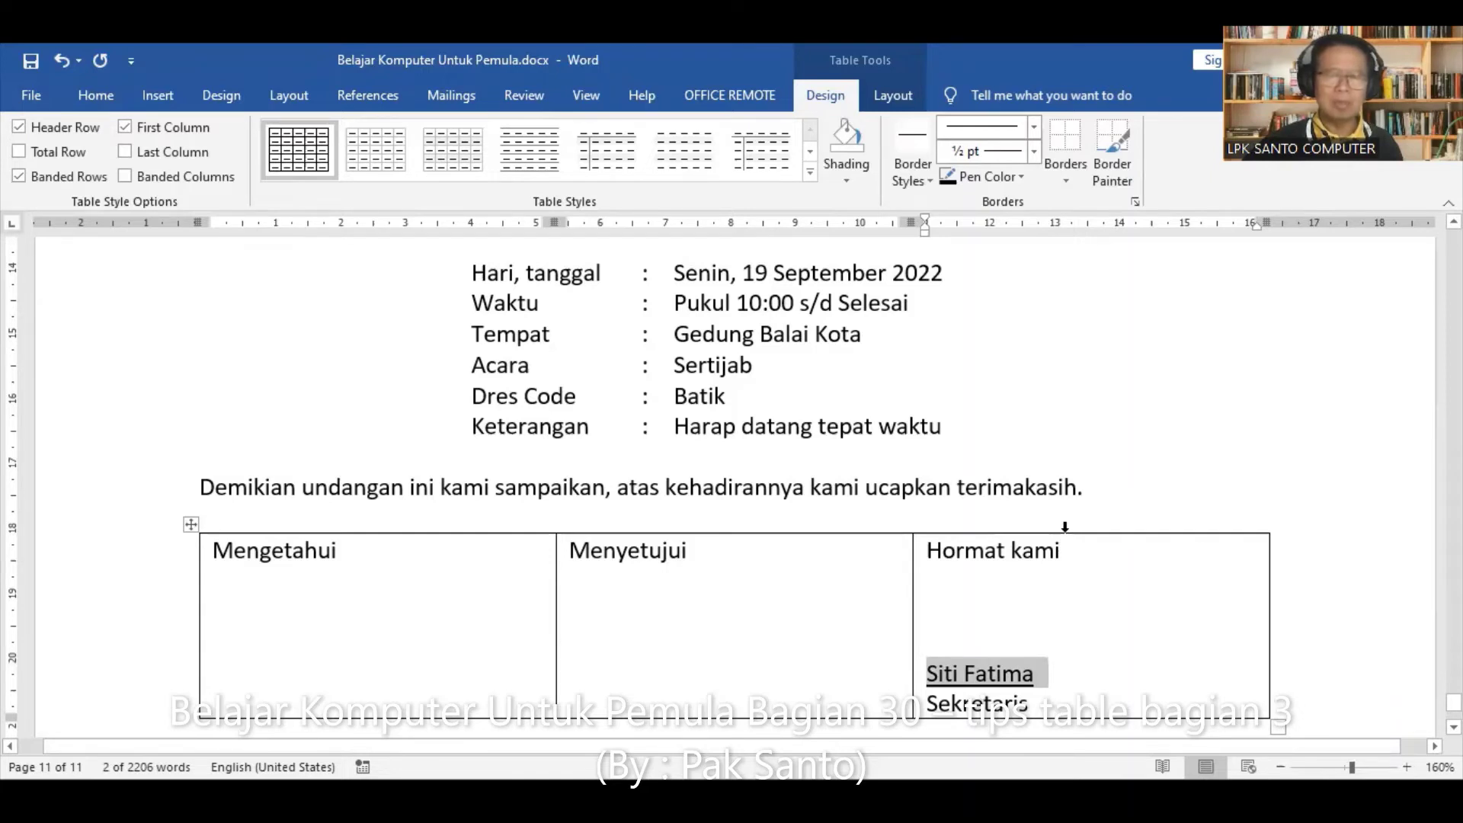
{"action": "left_click", "coordinate": [1065, 525]}
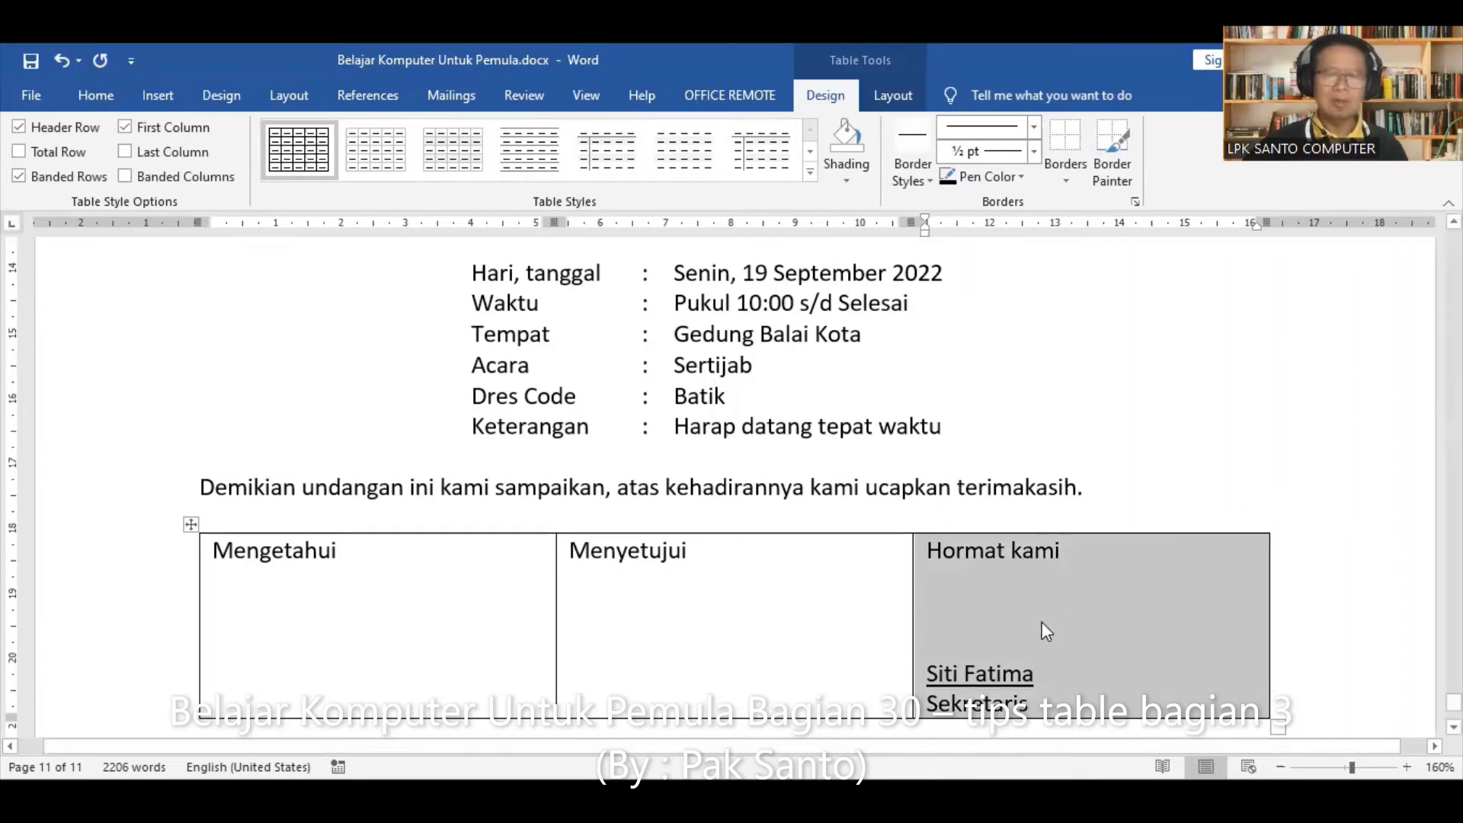
- Centre the Hormat kami column, then type the signer's name below Mengetahui after signature space
{"action": "key", "text": "ctrl+e"}
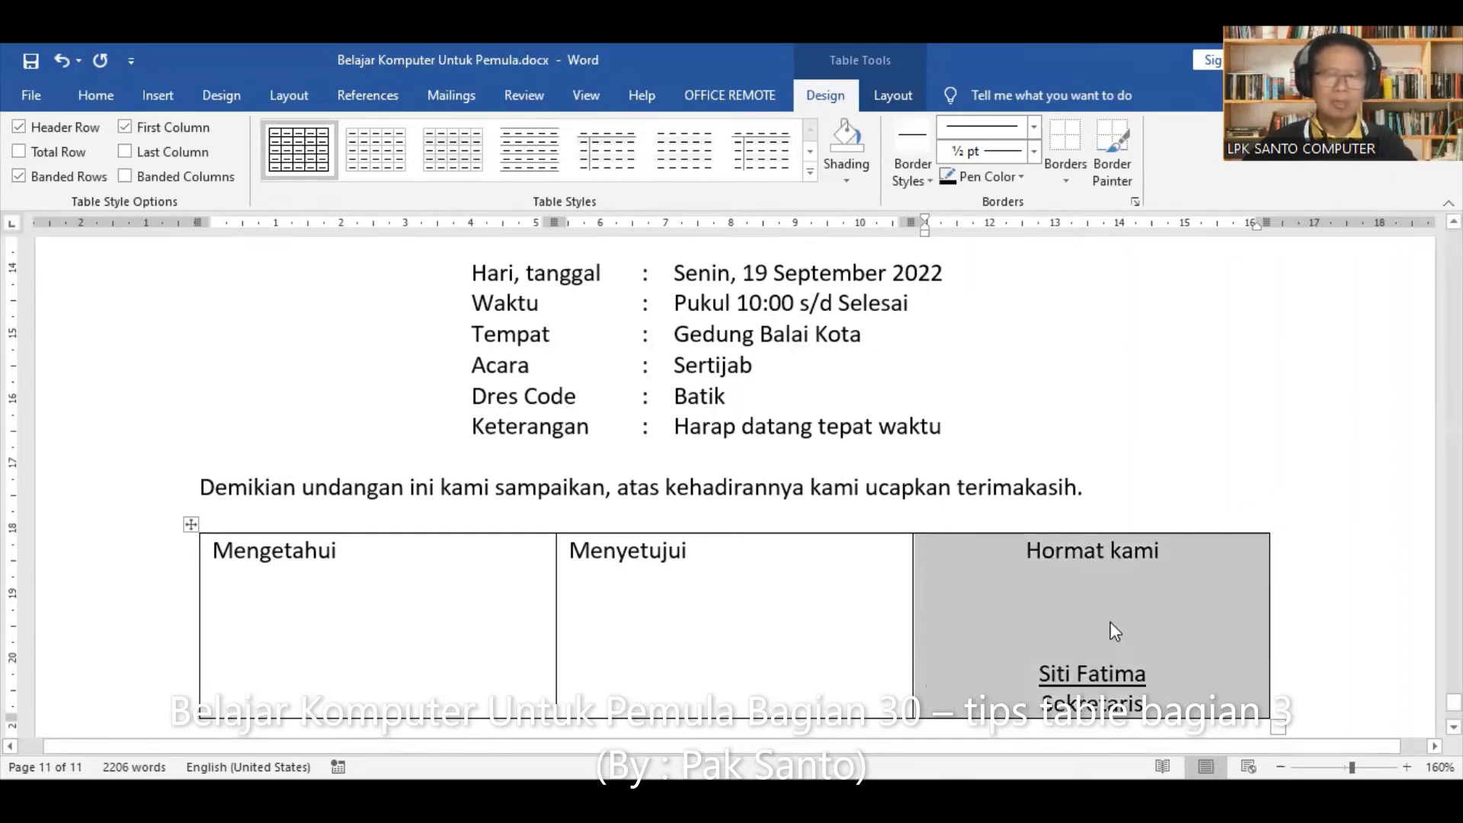
{"action": "left_click", "coordinate": [1151, 618]}
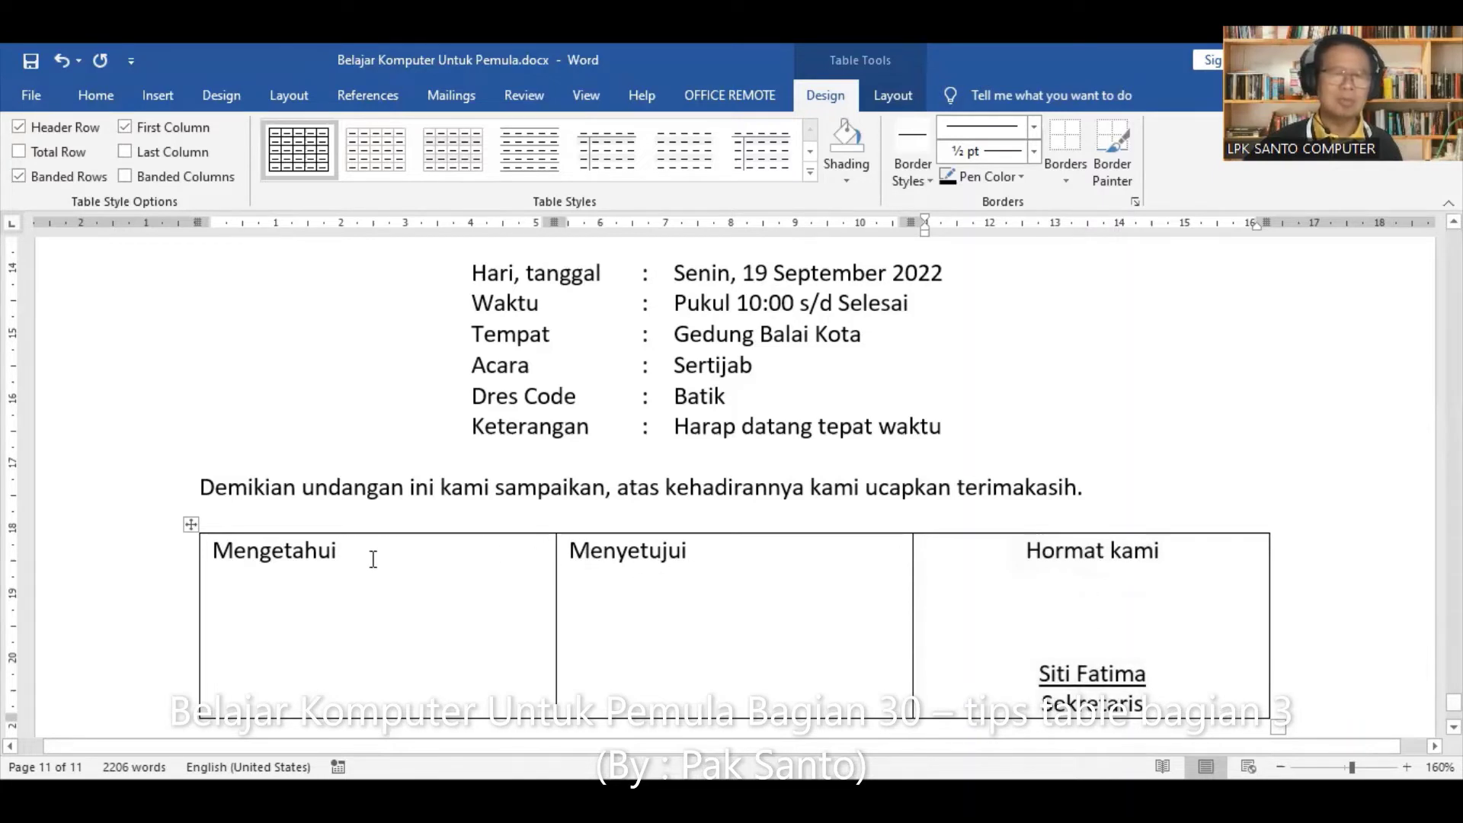
{"action": "left_click", "coordinate": [472, 552]}
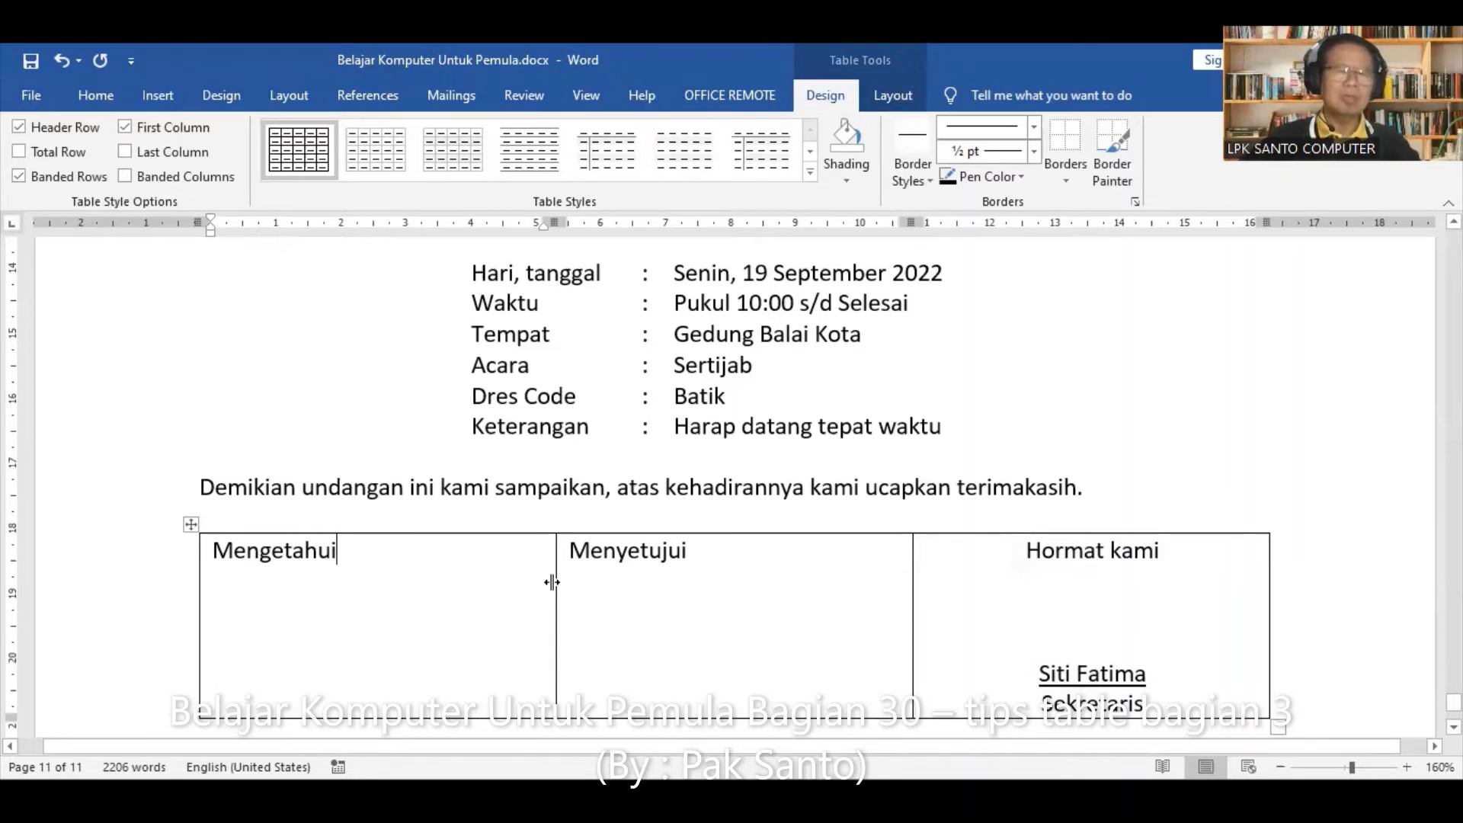
{"action": "key", "text": "Return"}
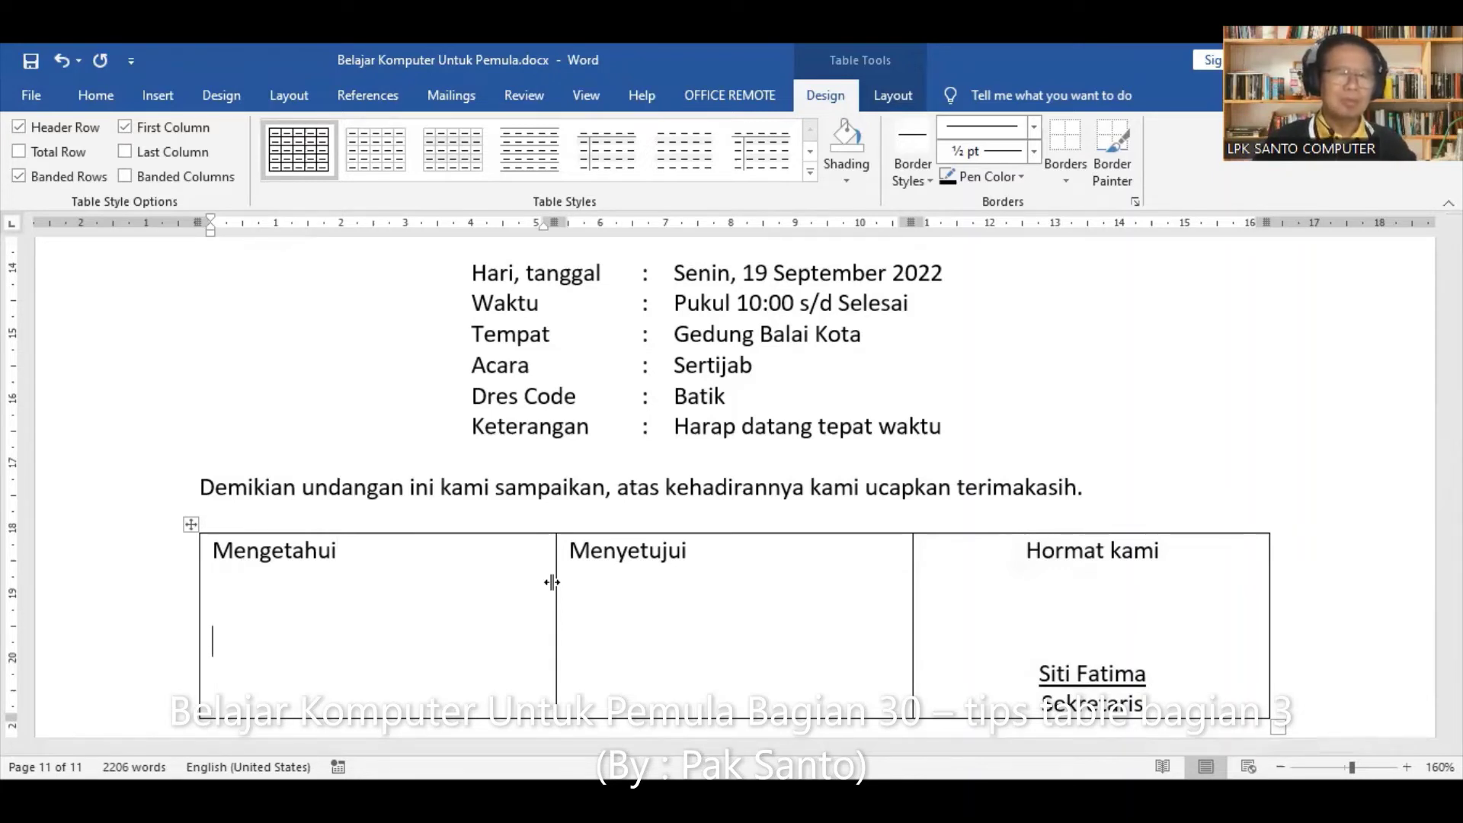
{"action": "key", "text": "Return"}
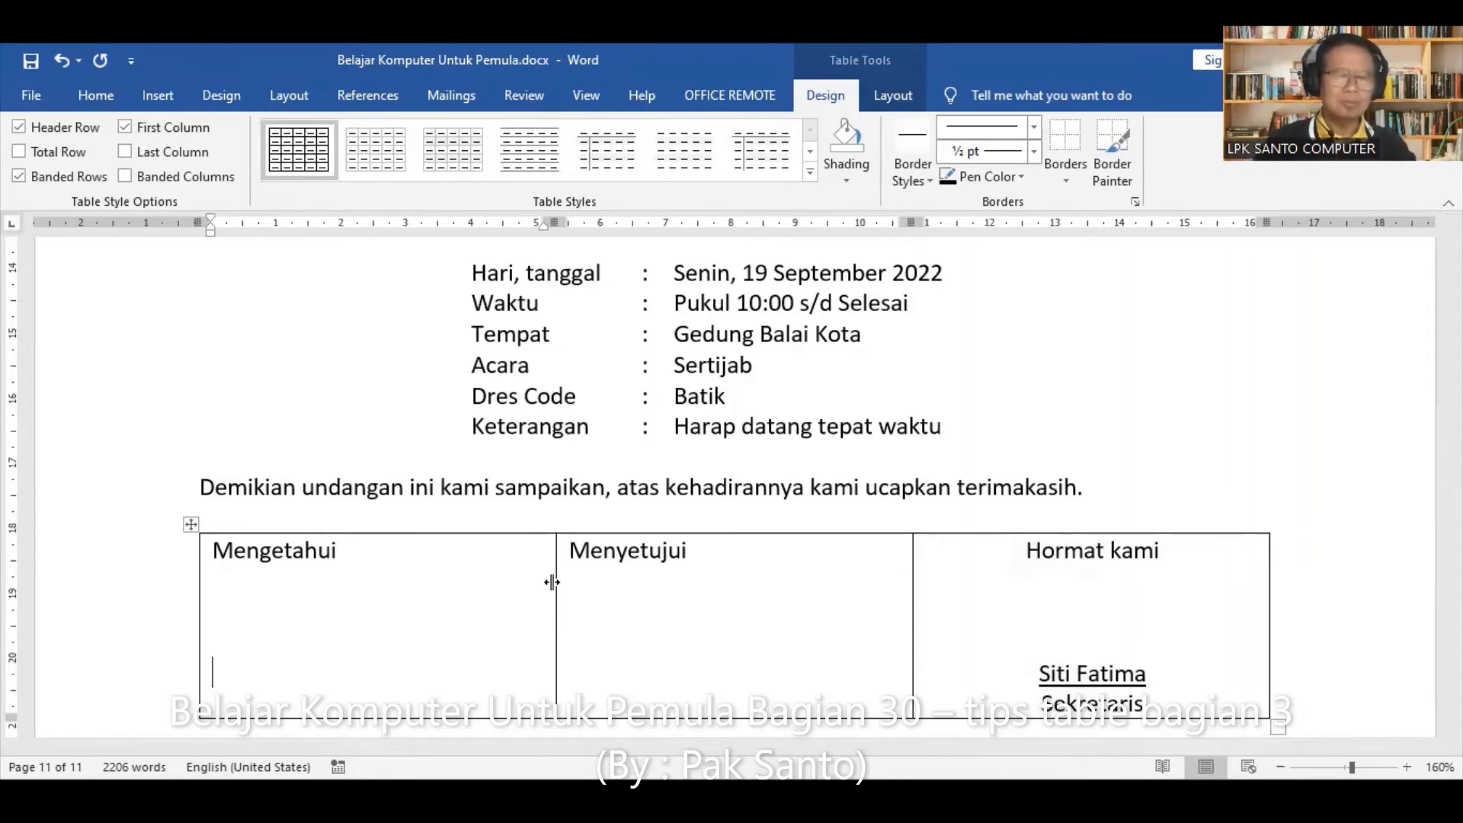
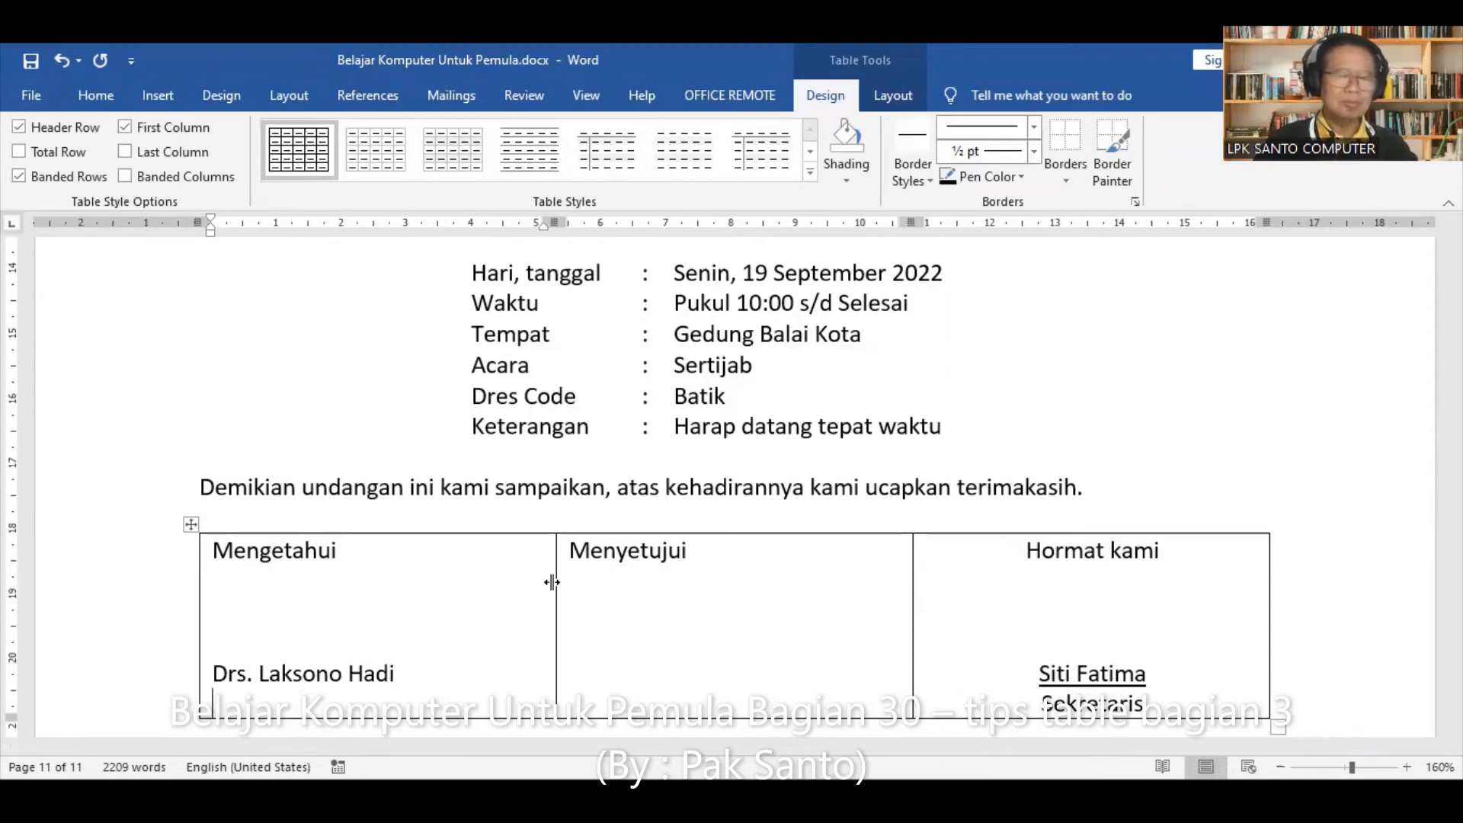
- Add the title Pimpinan under the name and centre the Mengetahui column
{"action": "type", "text": "P"}
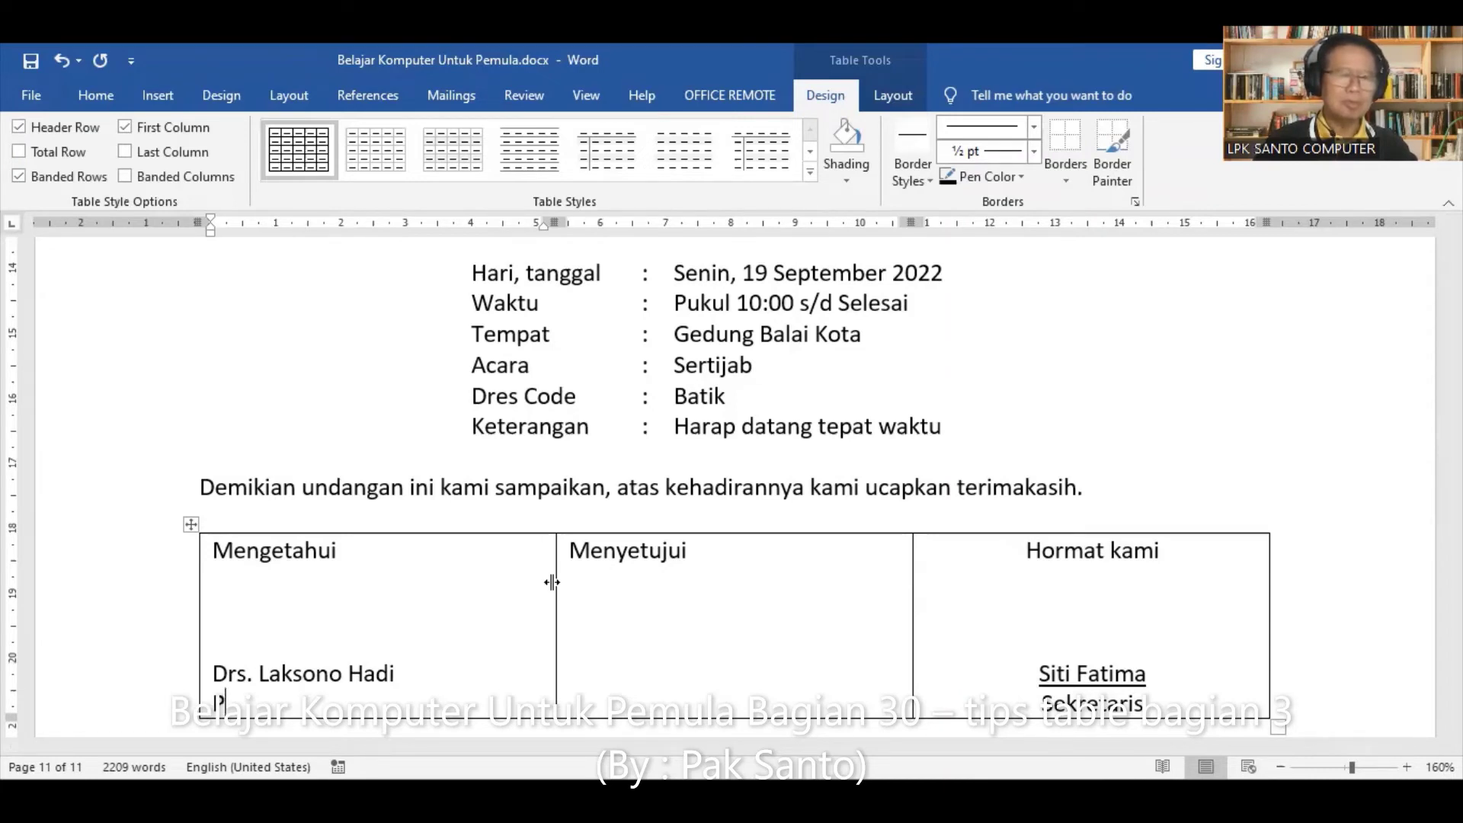
{"action": "type", "text": "impina"}
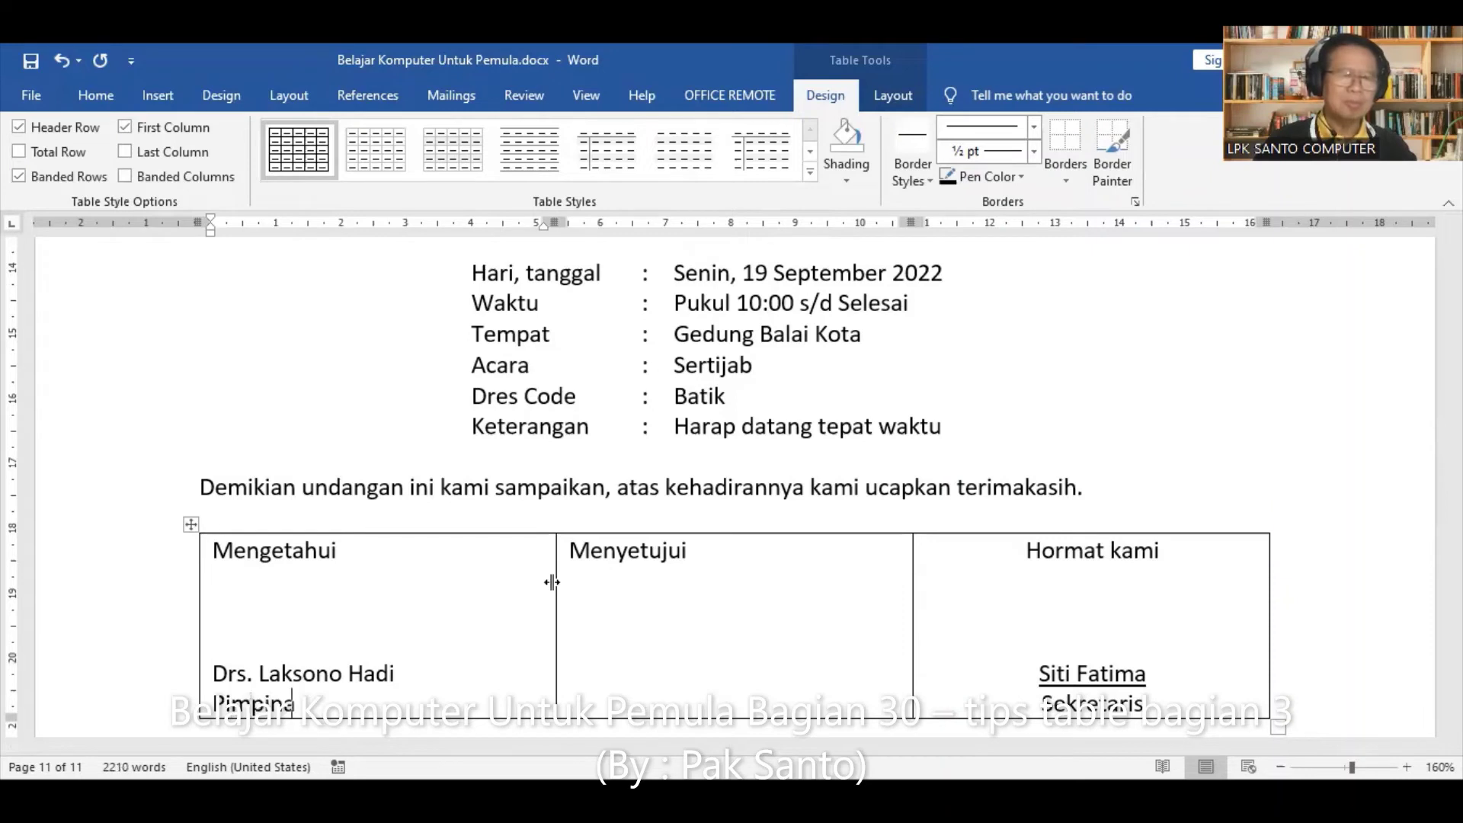
{"action": "type", "text": "n"}
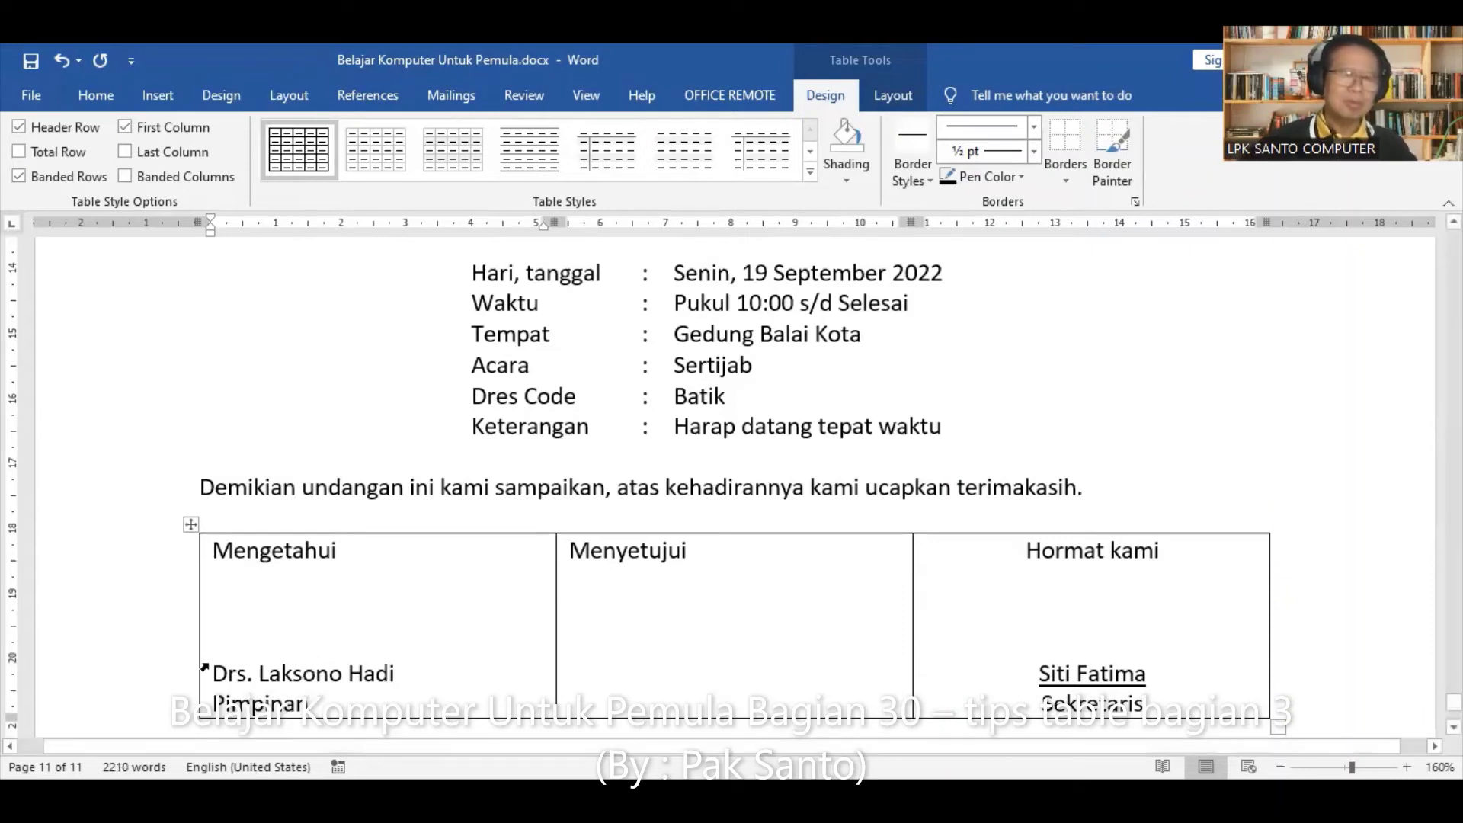
{"action": "left_click", "coordinate": [215, 672]}
{"action": "left_click", "coordinate": [401, 672], "text": "shift"}
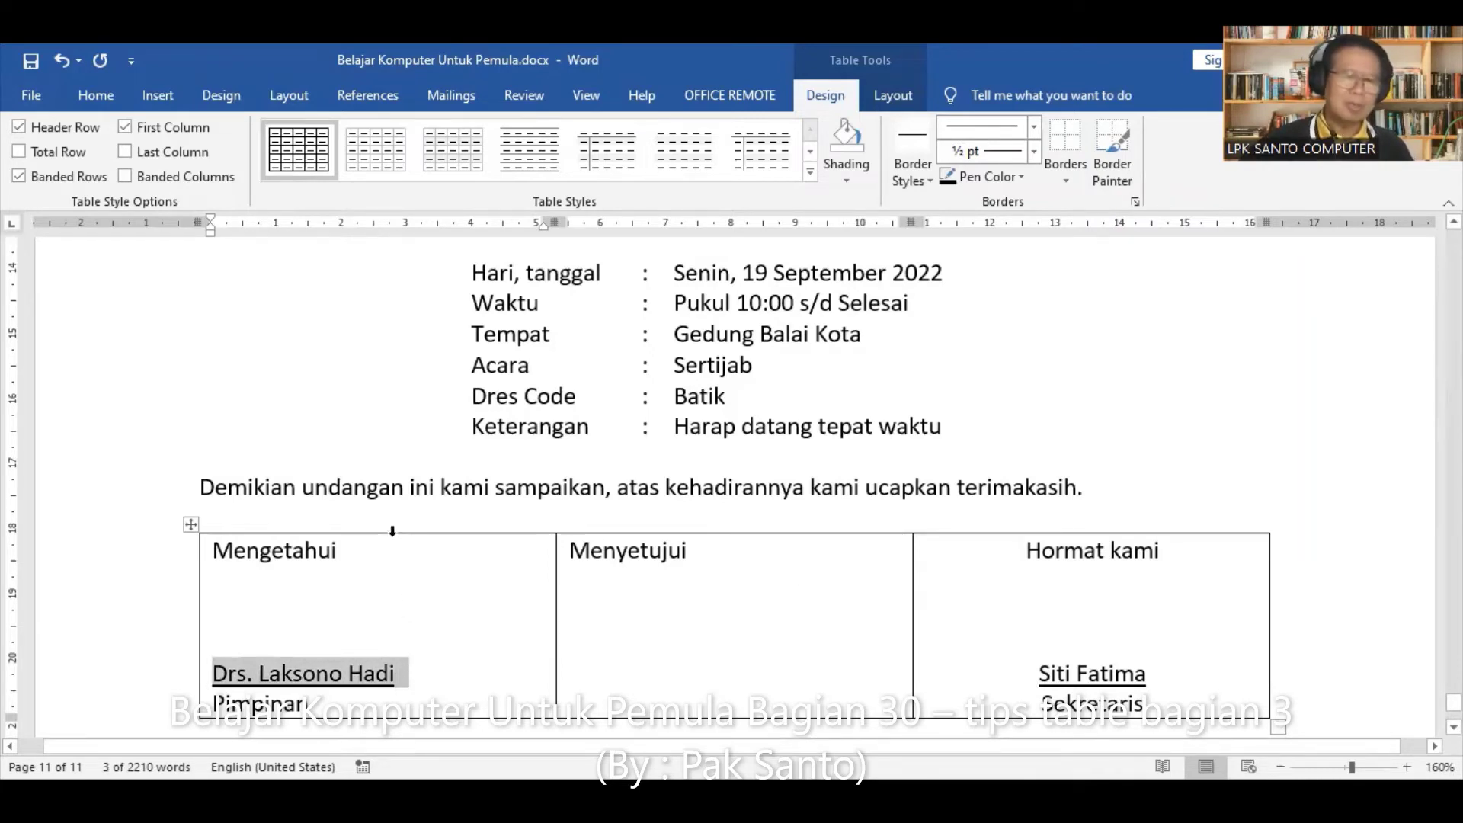
{"action": "left_click", "coordinate": [393, 531]}
{"action": "key", "text": "ctrl+e"}
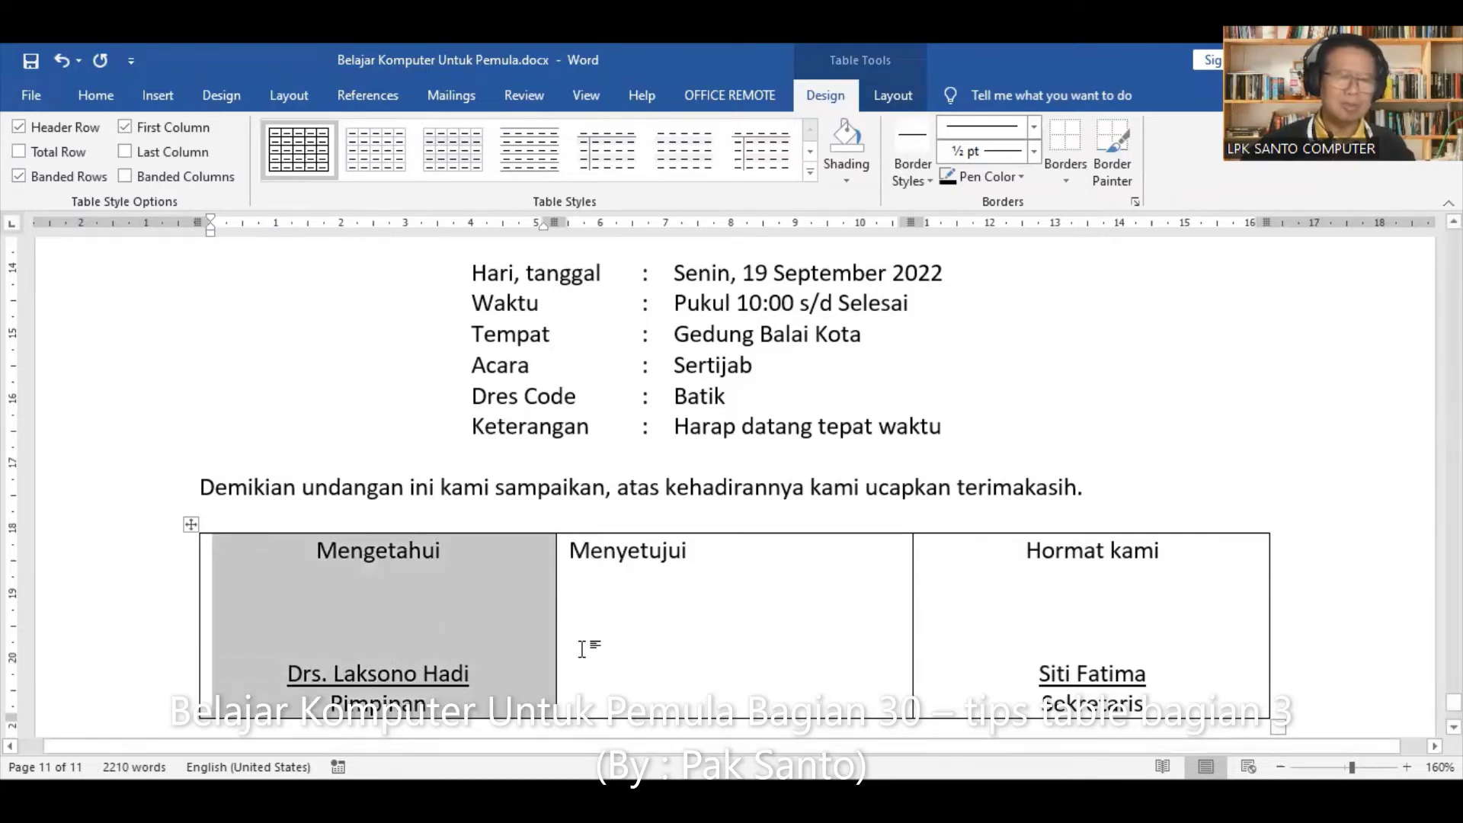
{"action": "left_click", "coordinate": [714, 571]}
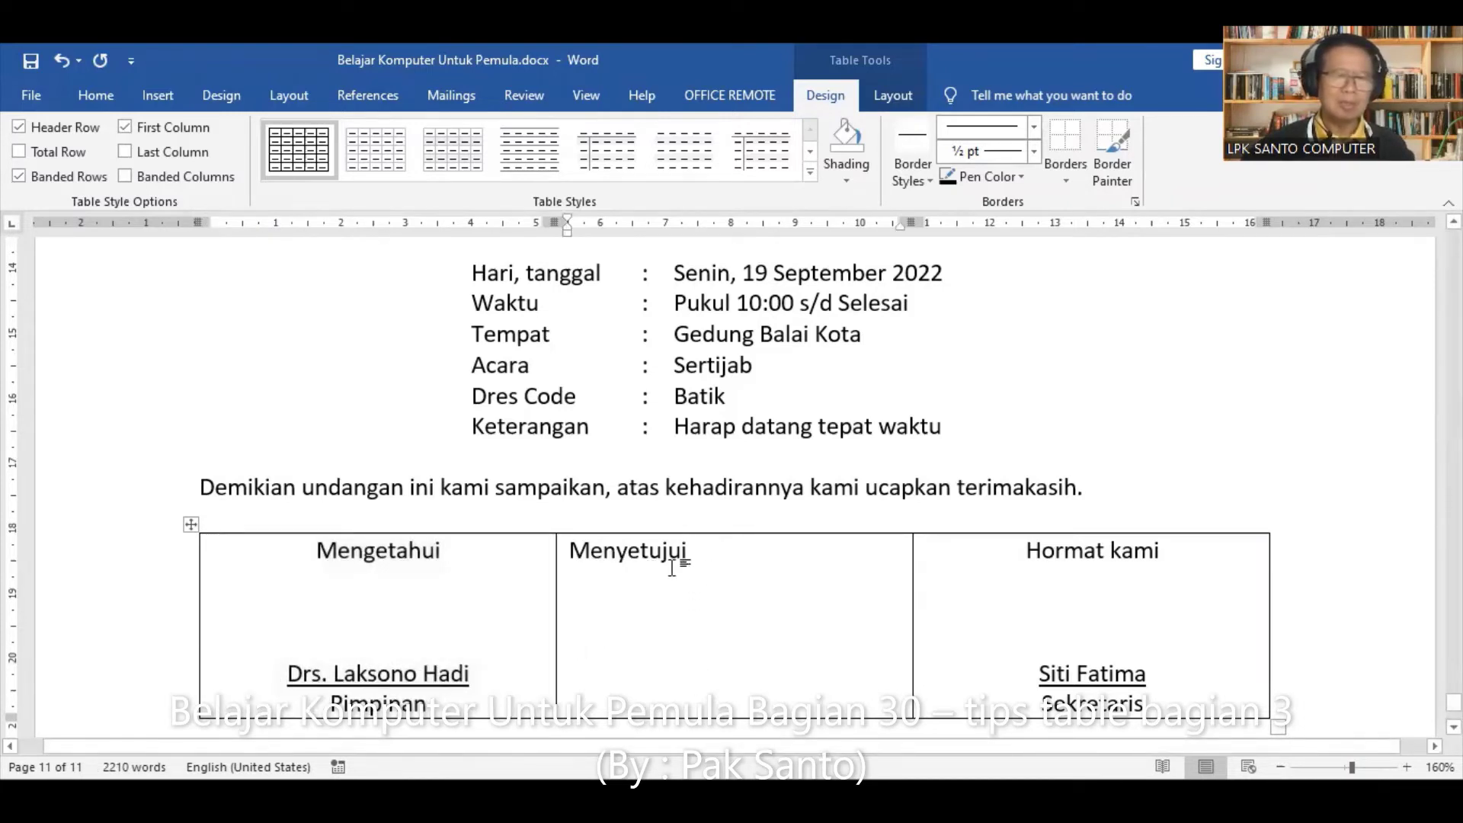
- Add signature space below Menyetujui and type the signer's name with the title Pelaksana
{"action": "key", "text": "Return"}
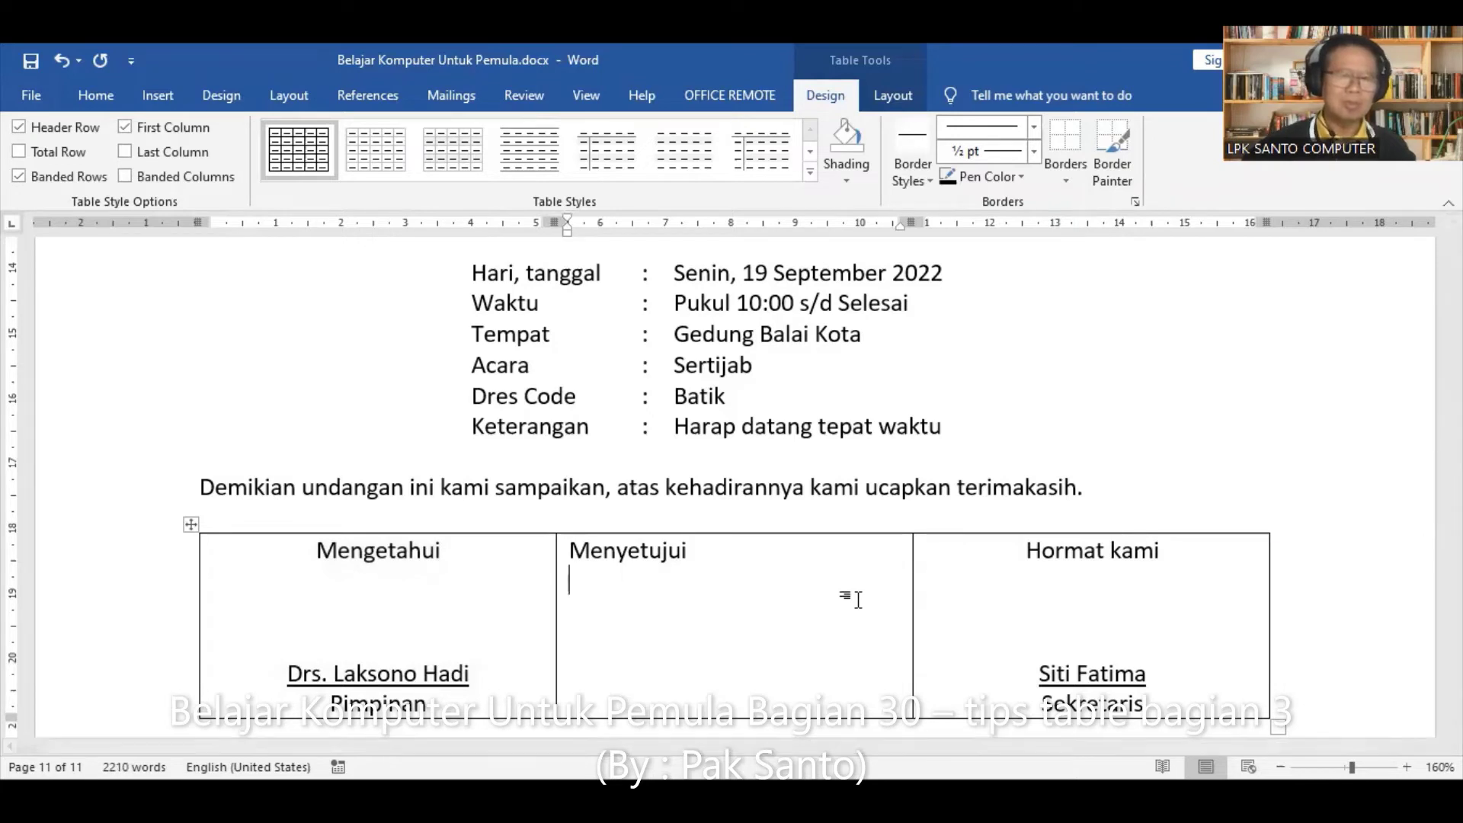
{"action": "key", "text": "Return"}
{"action": "key", "text": "Return"}
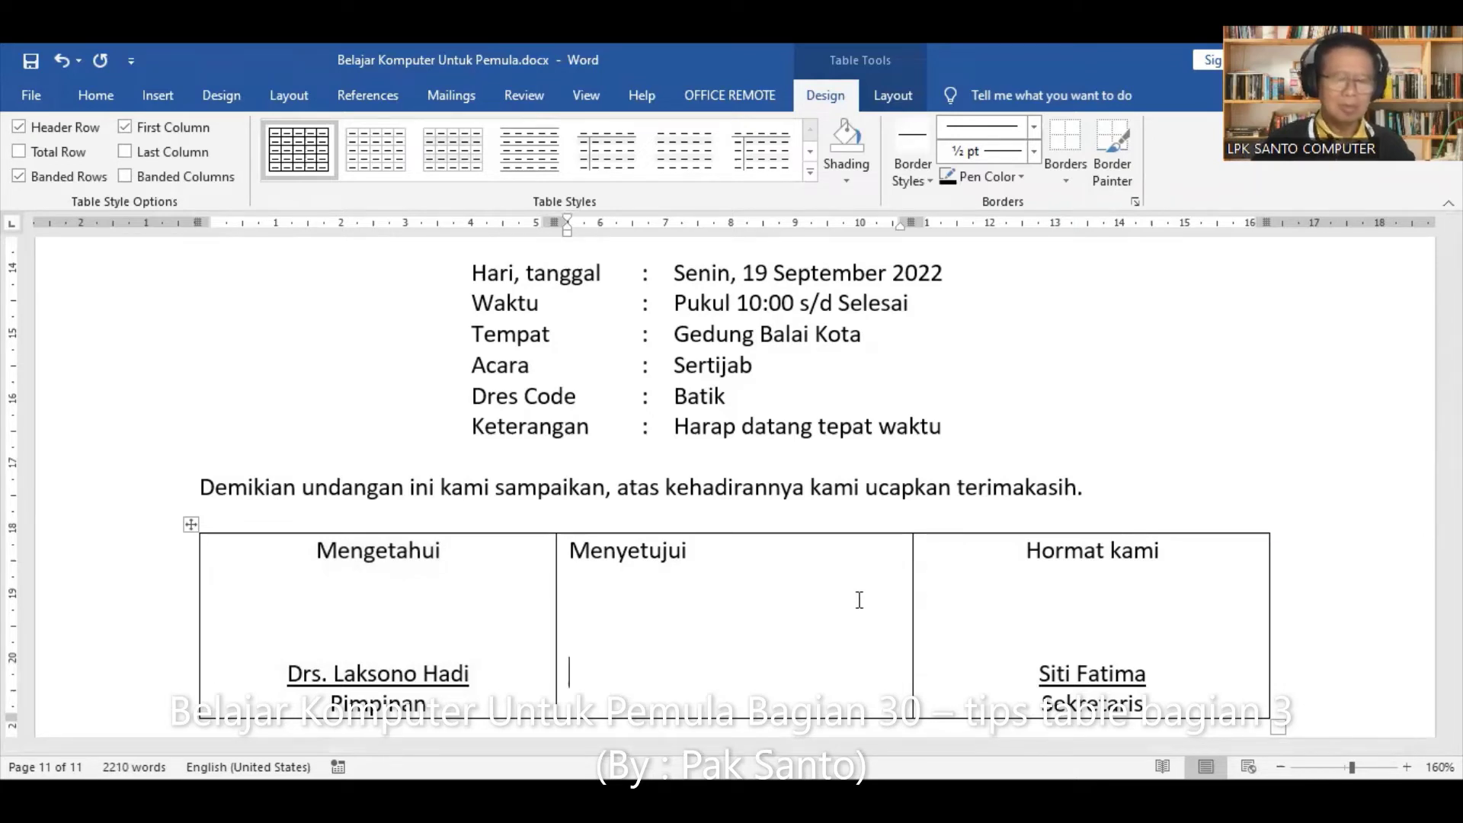
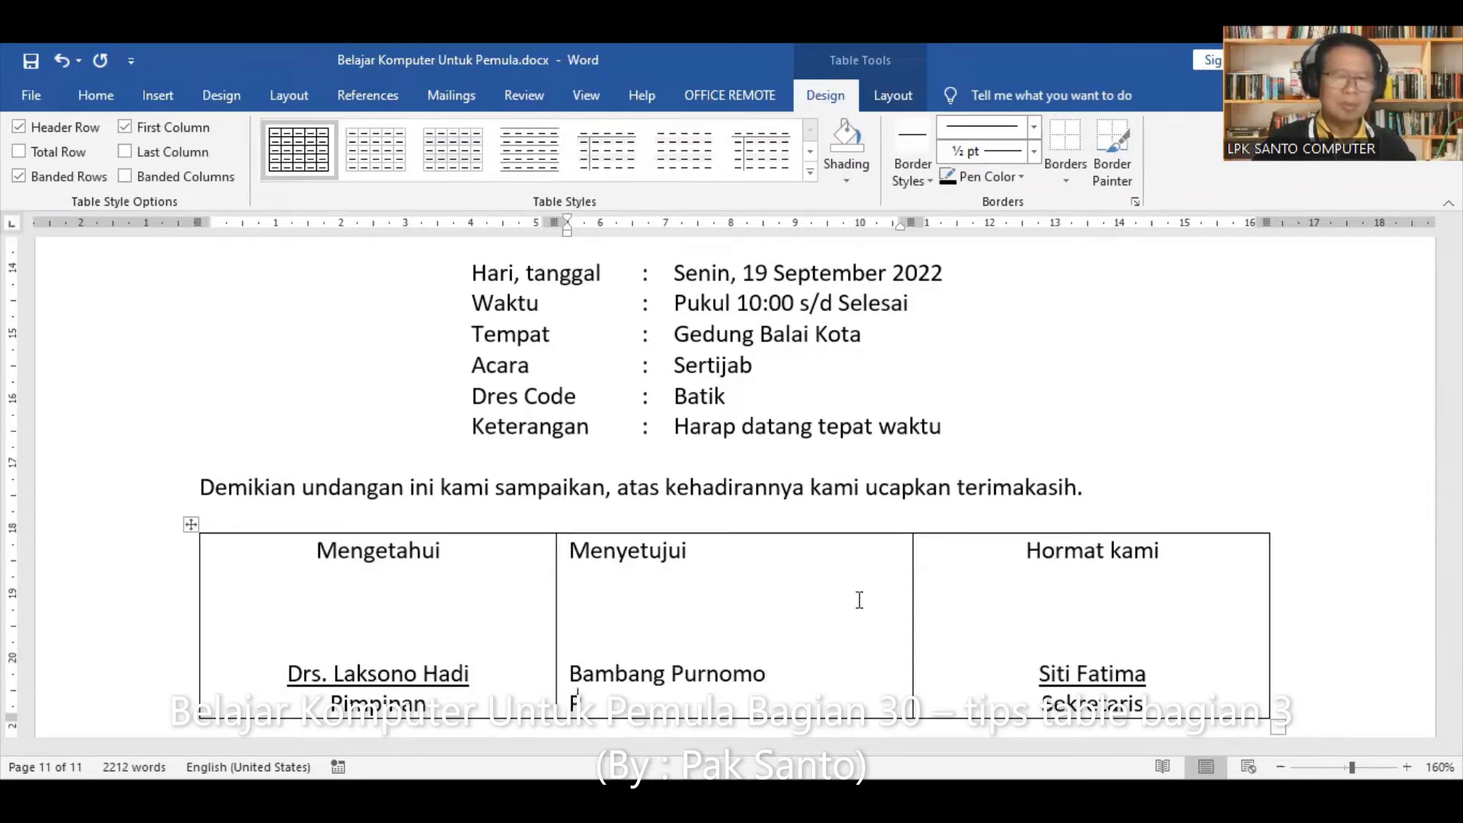
{"action": "type", "text": "elaksana"}
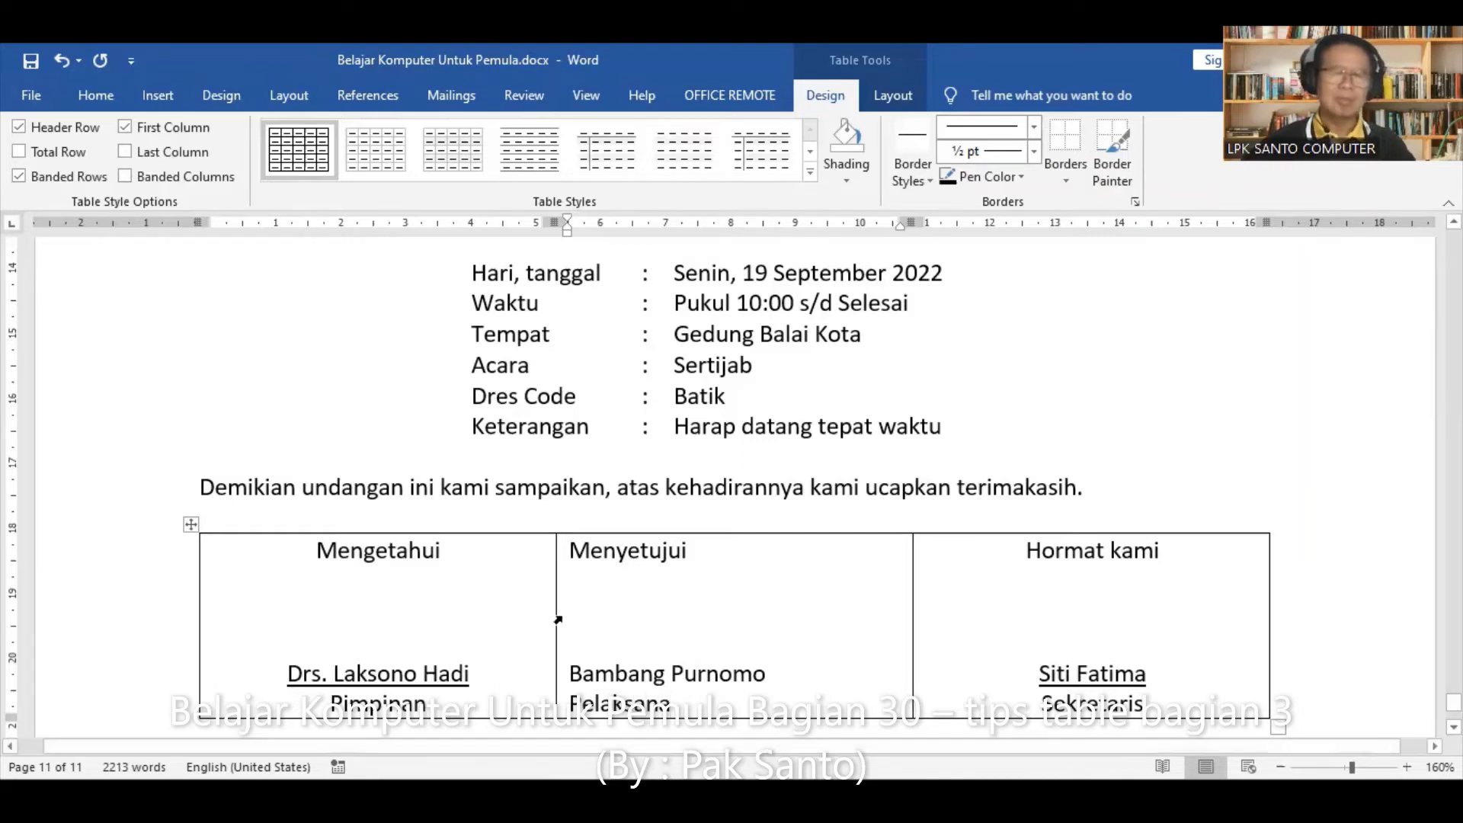
- Underline the signer's name and centre the Menyetujui column
{"action": "left_click", "coordinate": [766, 679], "text": "shift"}
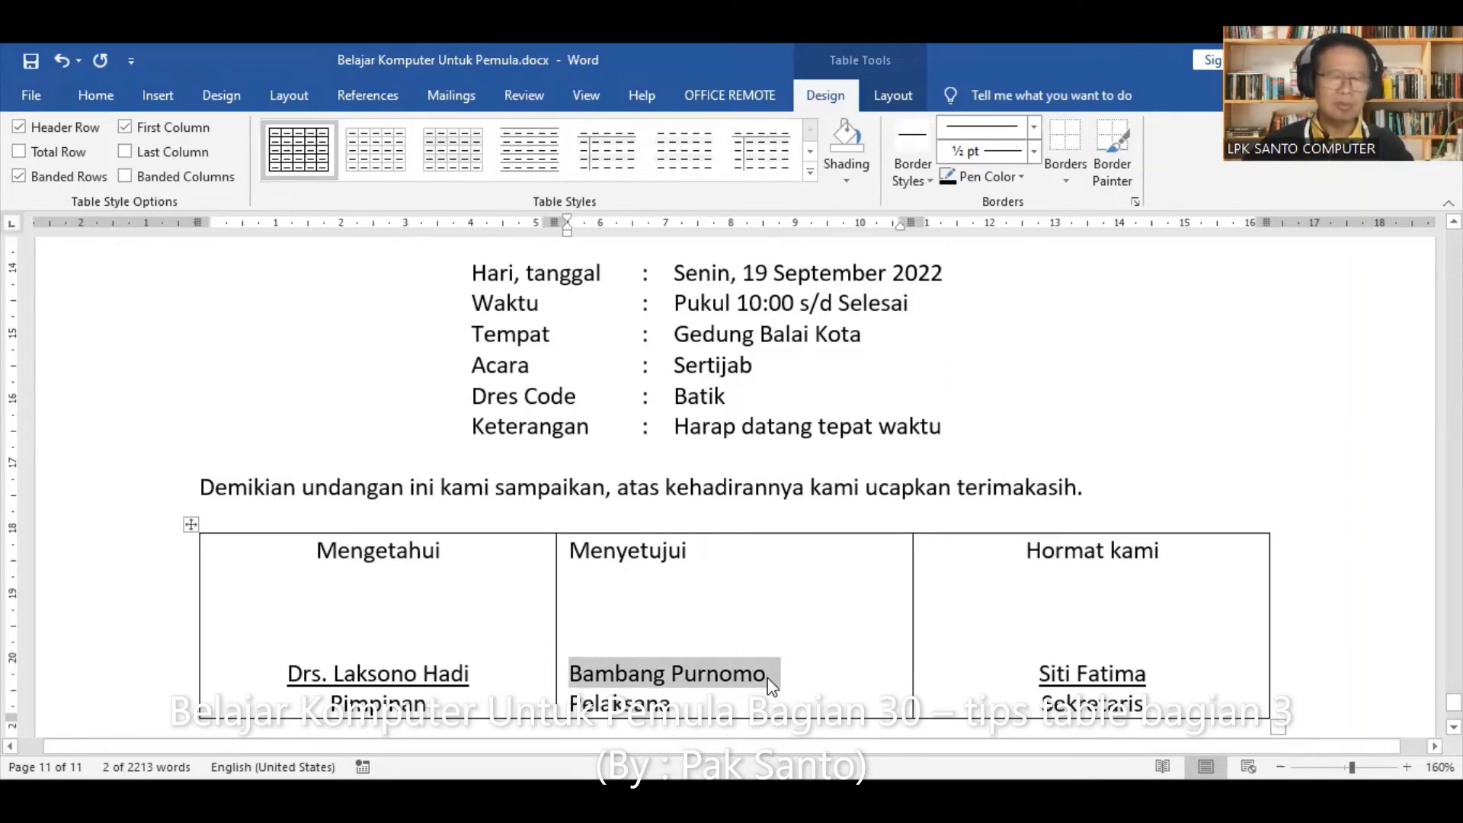
{"action": "key", "text": "ctrl+u"}
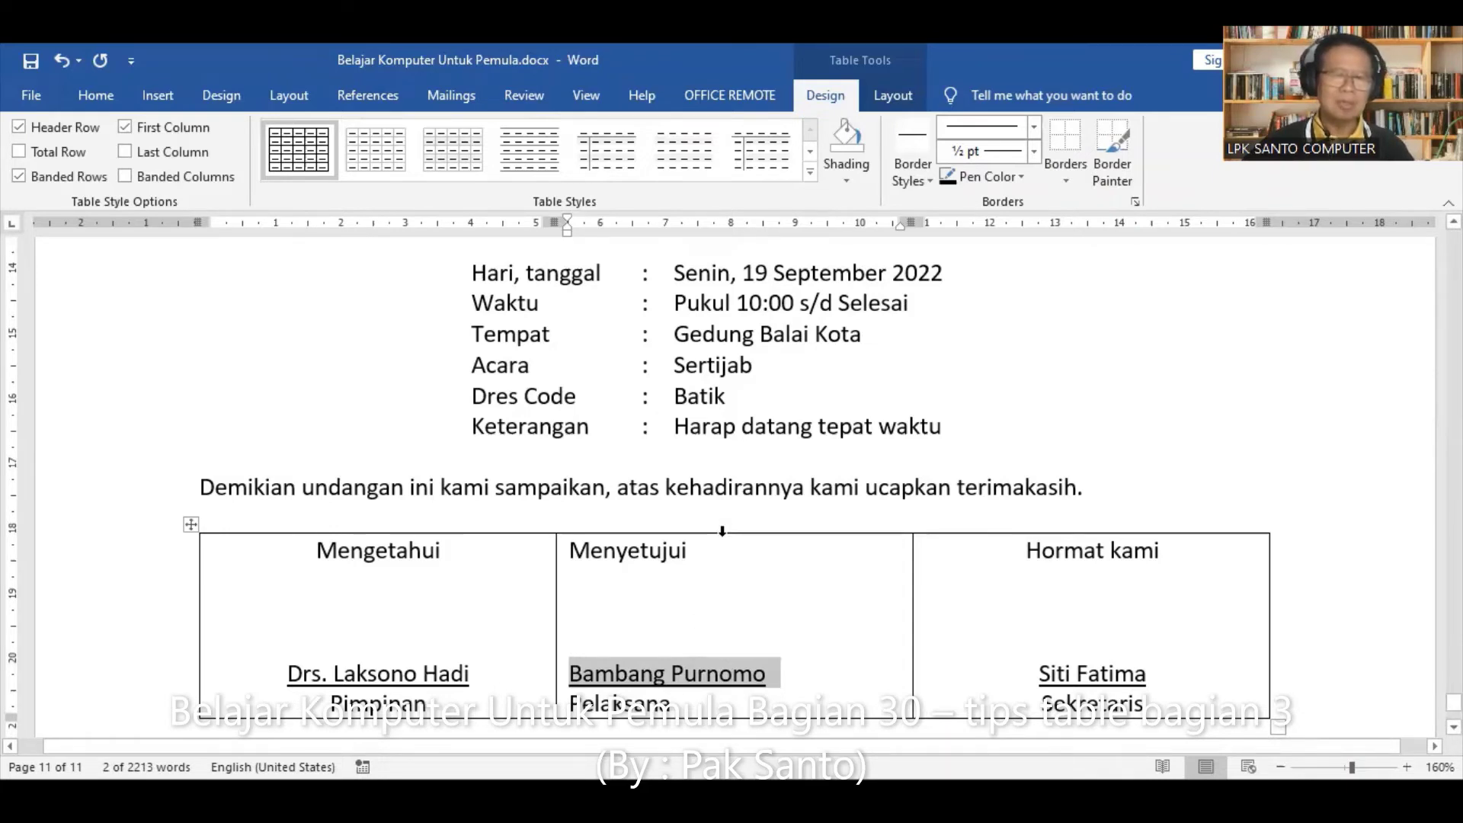
{"action": "left_click", "coordinate": [722, 531]}
{"action": "key", "text": "ctrl+e"}
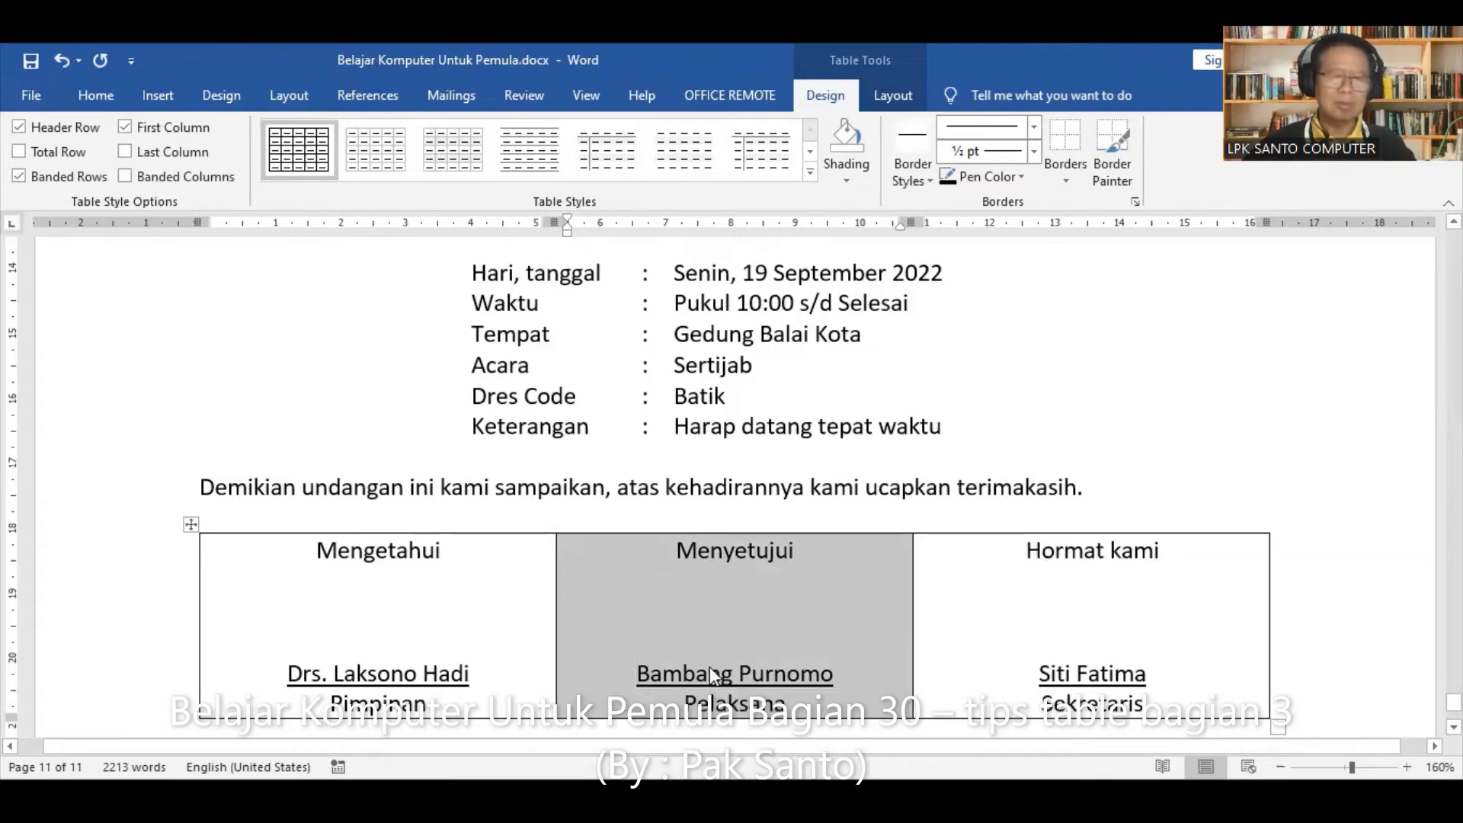
{"action": "left_click", "coordinate": [1003, 641]}
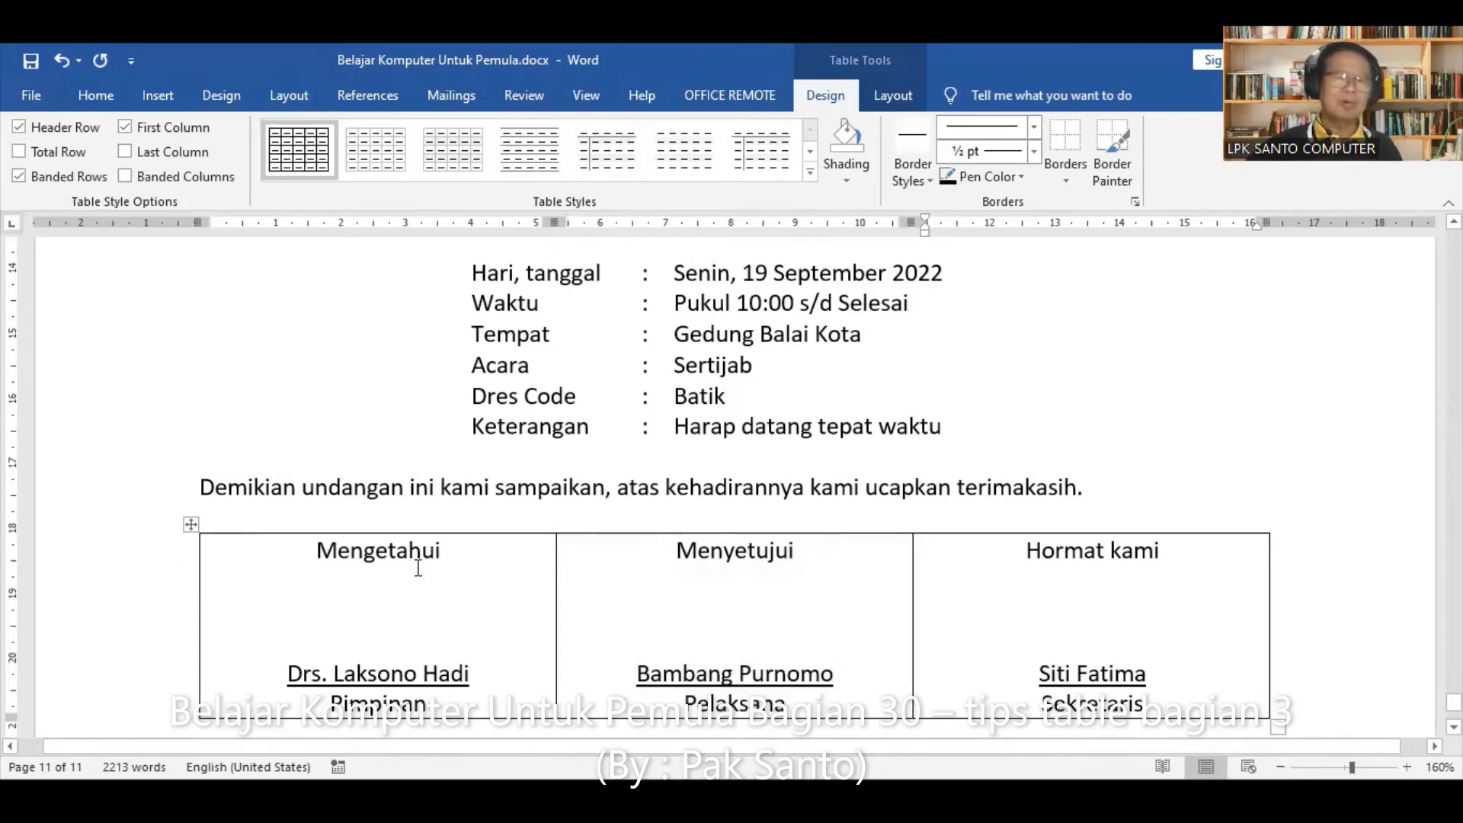
- Set the whole signature table to No Border
{"action": "left_click", "coordinate": [189, 526]}
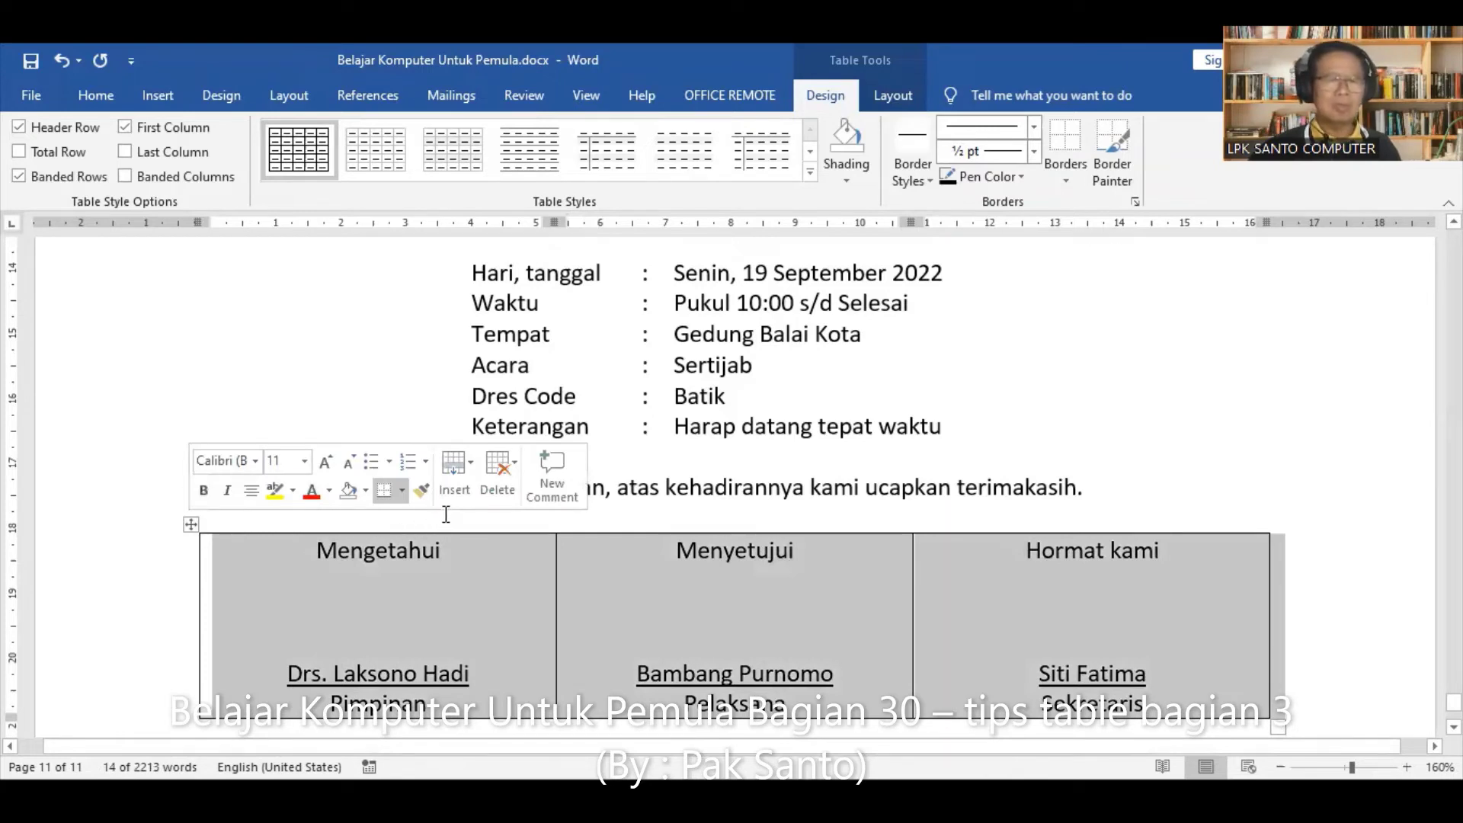
{"action": "left_click", "coordinate": [403, 502]}
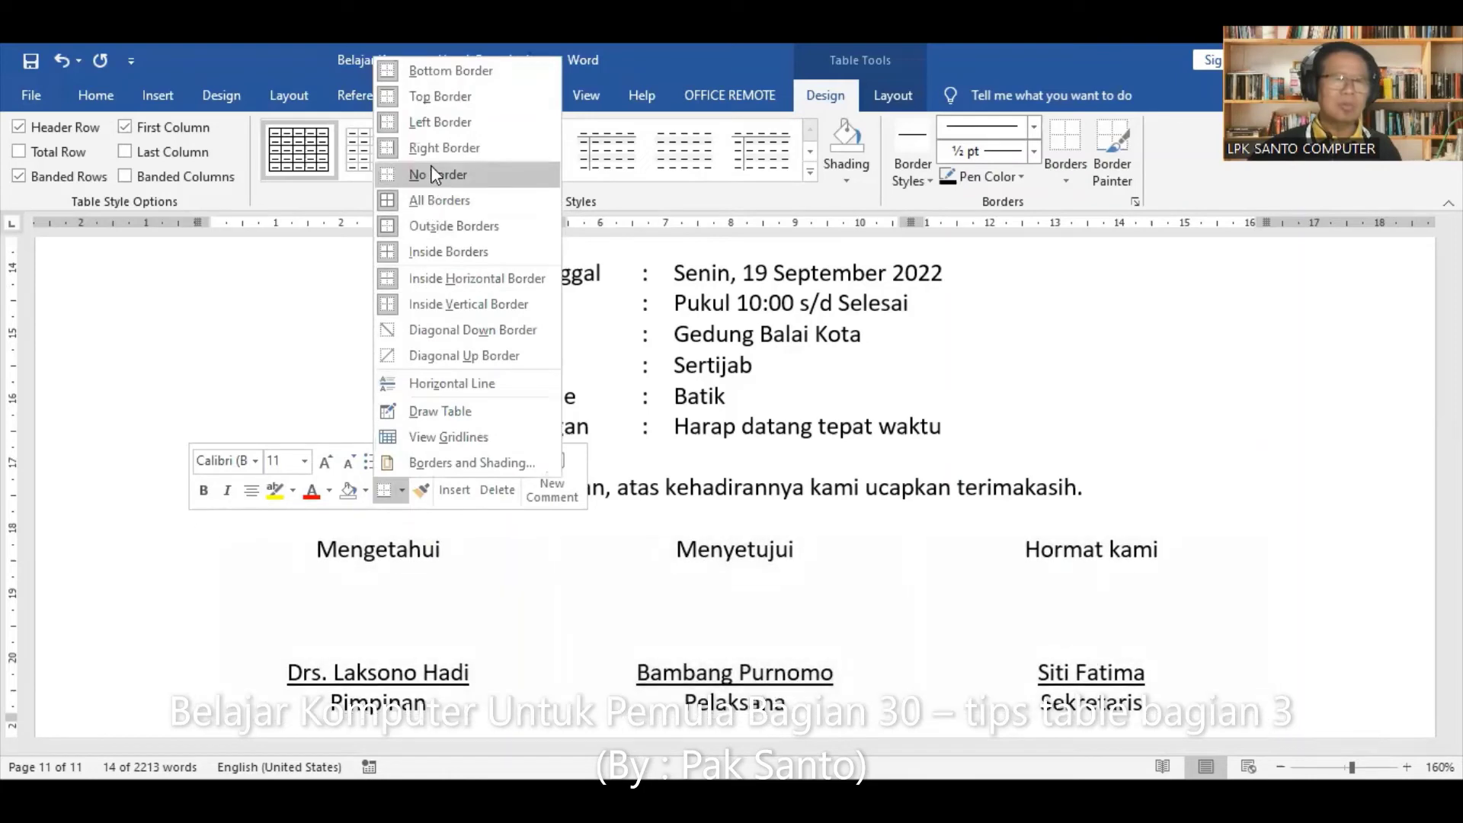
{"action": "left_click", "coordinate": [435, 174]}
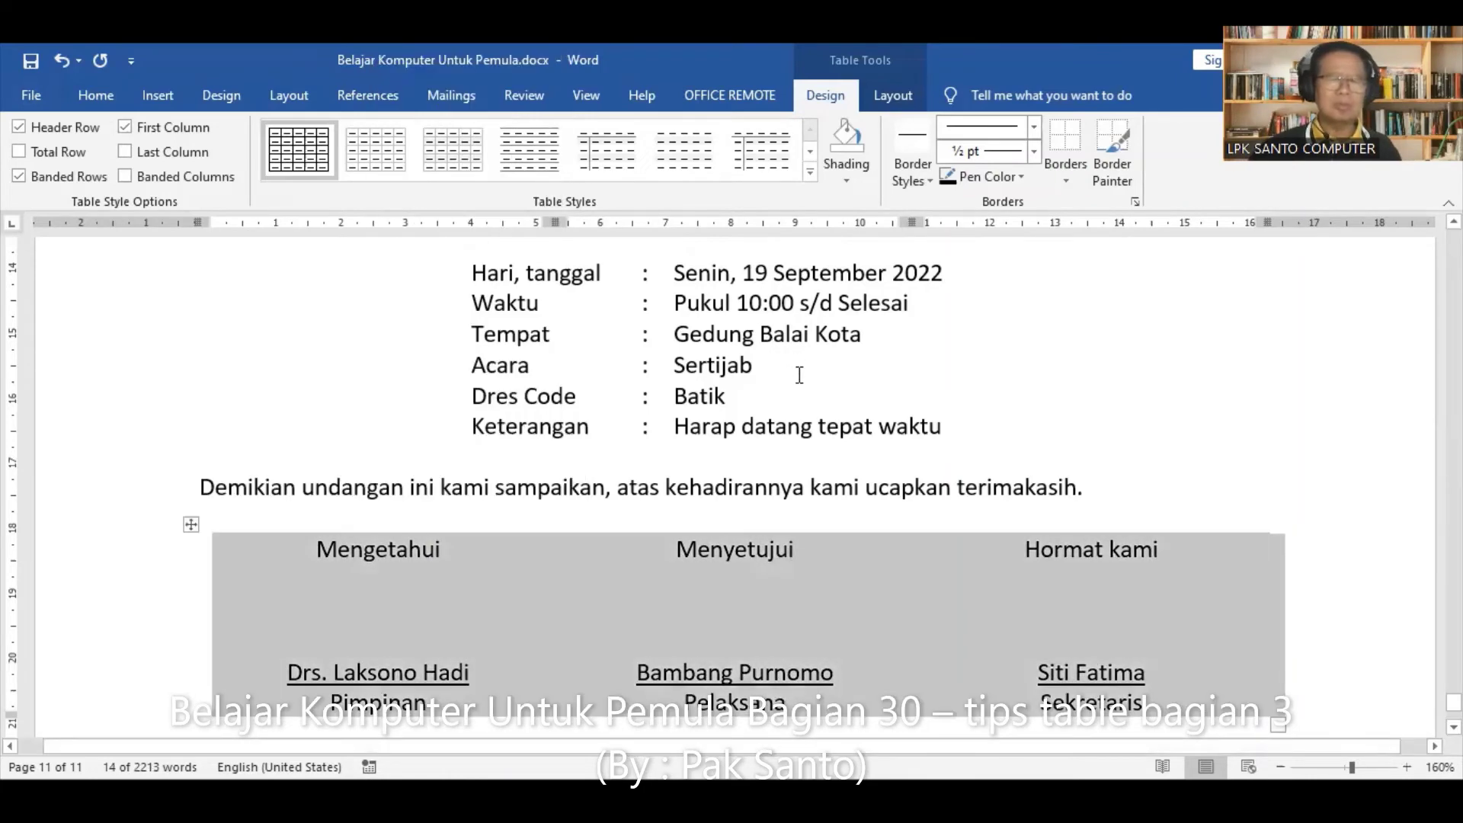
{"action": "left_click", "coordinate": [800, 374]}
{"action": "scroll", "coordinate": [808, 388], "scroll_direction": "up", "scroll_amount": 5}
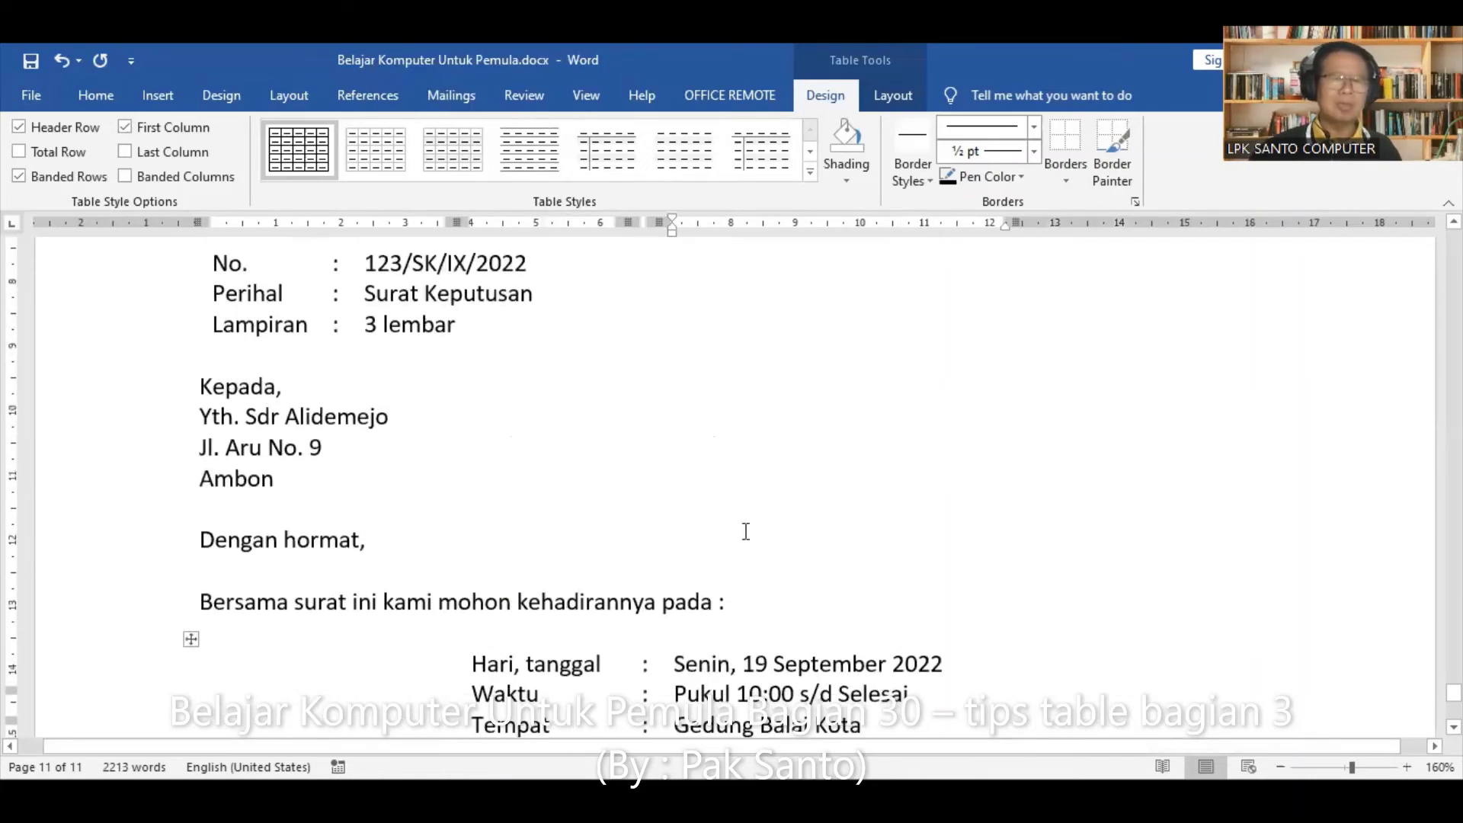
{"action": "scroll", "coordinate": [567, 527], "scroll_direction": "down", "scroll_amount": 3}
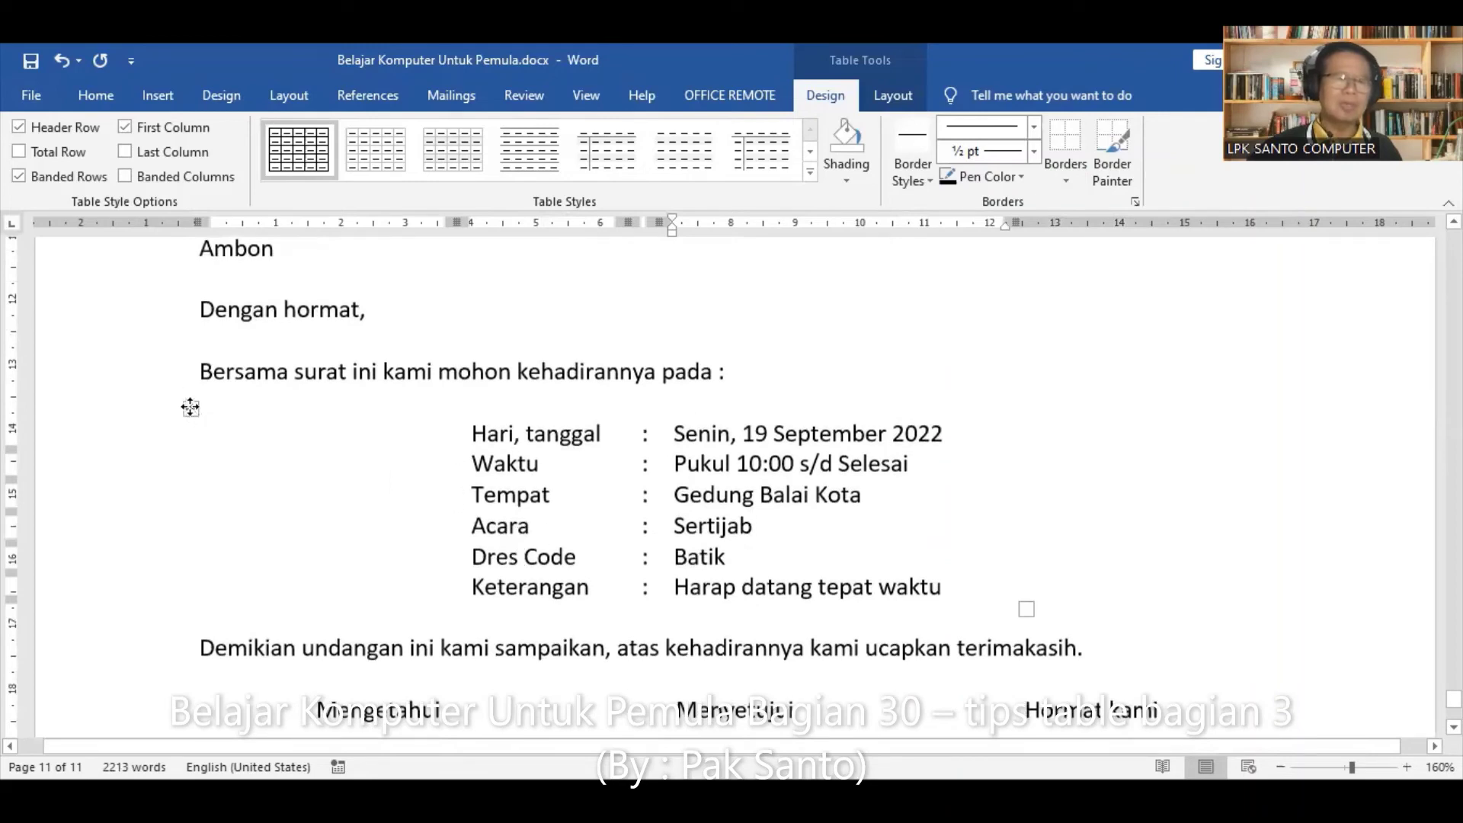
{"action": "left_click", "coordinate": [190, 407]}
{"action": "scroll", "coordinate": [625, 336], "scroll_direction": "up", "scroll_amount": 2}
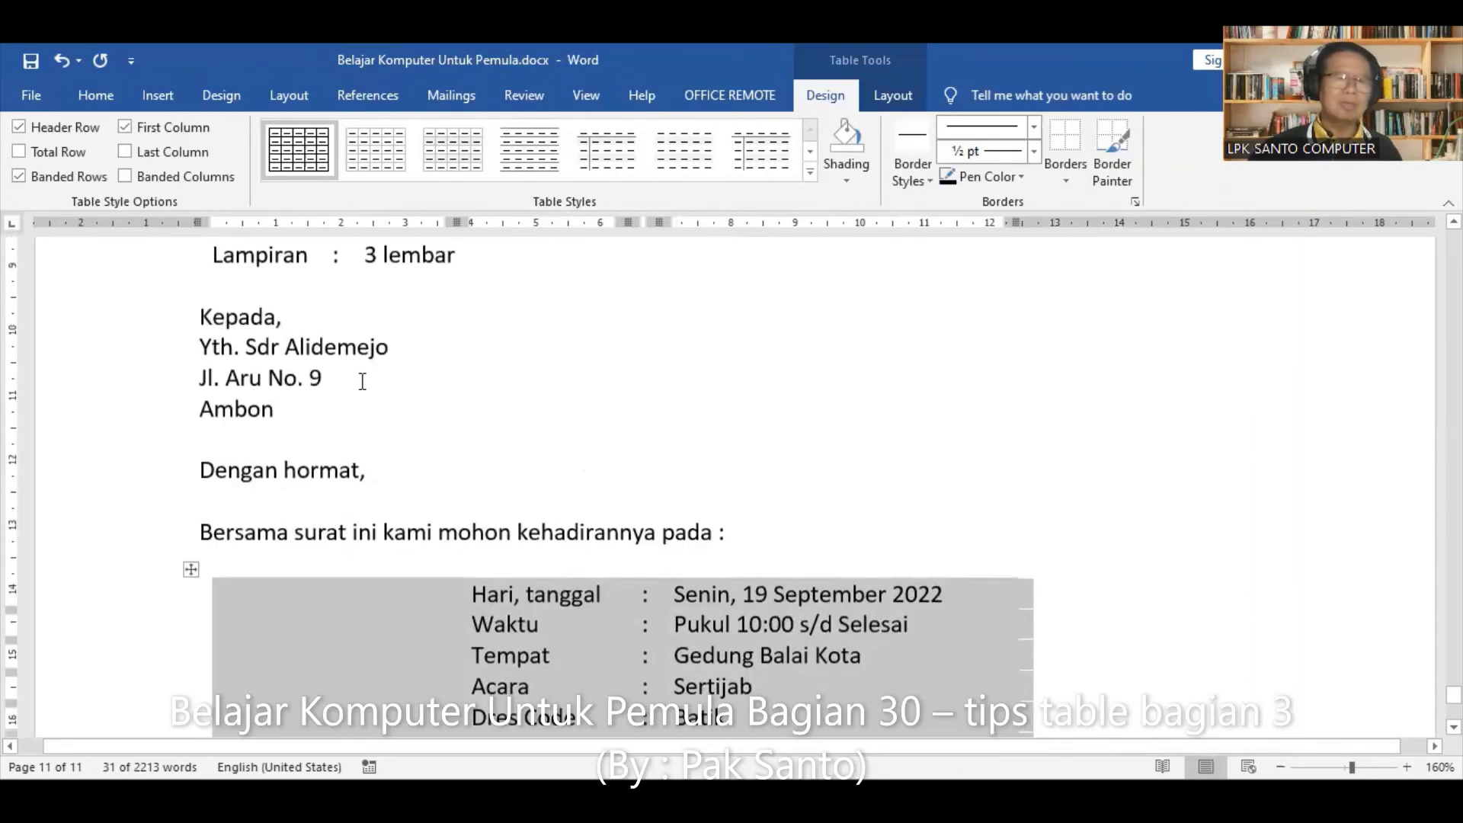
{"action": "scroll", "coordinate": [362, 381], "scroll_direction": "up", "scroll_amount": 4}
{"action": "scroll", "coordinate": [366, 389], "scroll_direction": "down", "scroll_amount": 2}
{"action": "scroll", "coordinate": [369, 396], "scroll_direction": "down", "scroll_amount": 1}
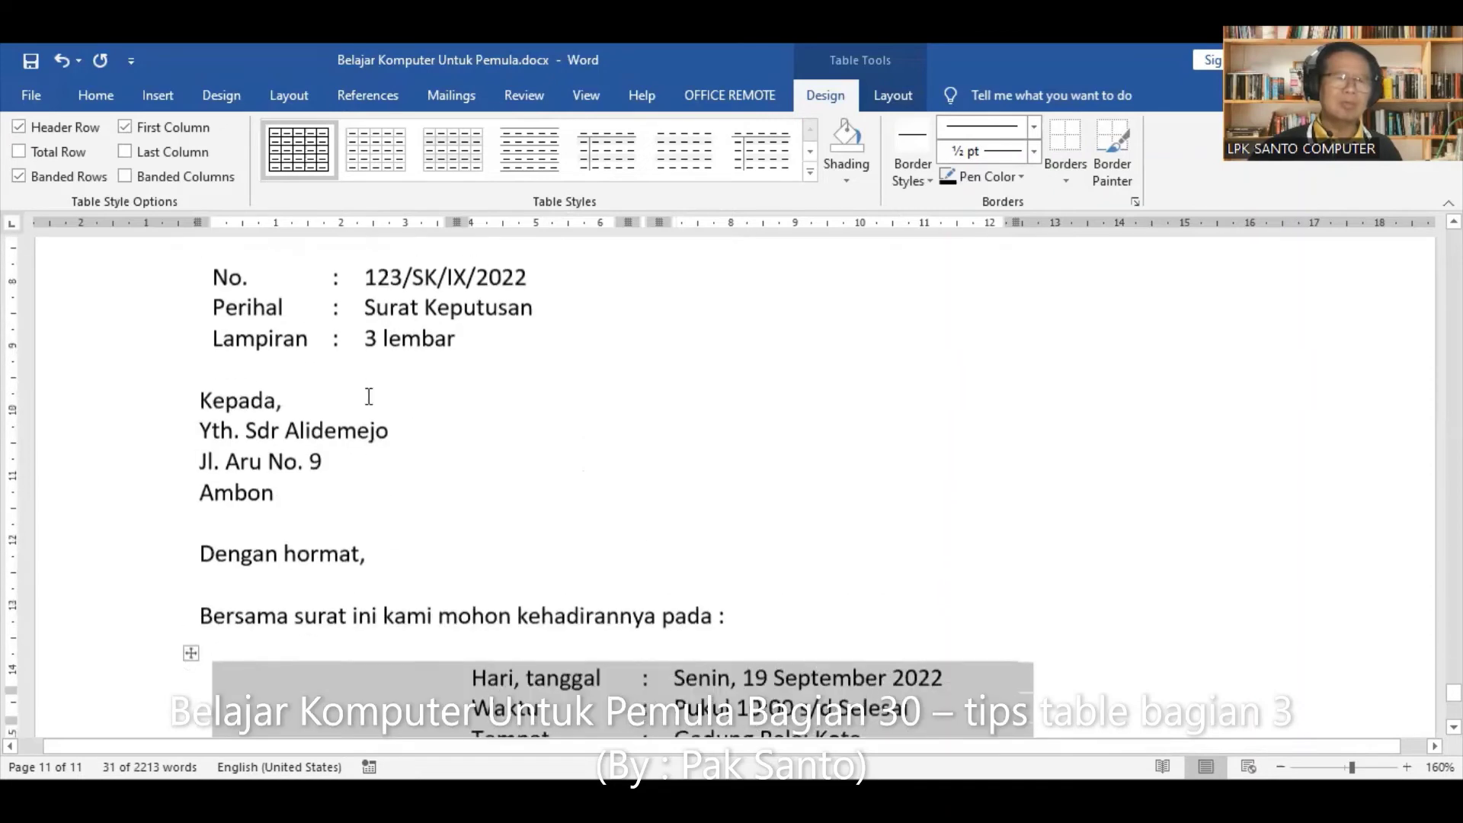
{"action": "left_click", "coordinate": [236, 274]}
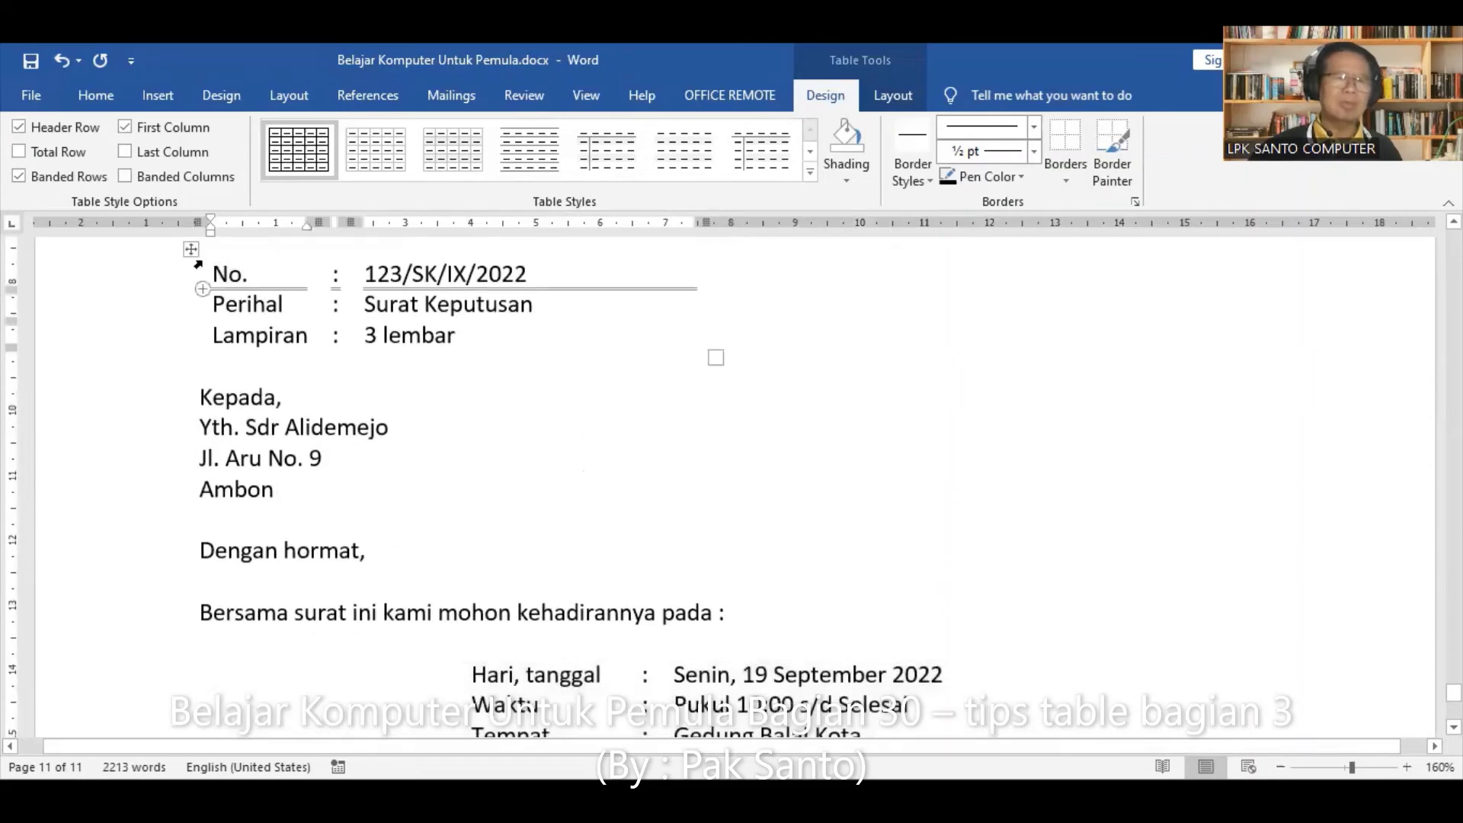
{"action": "left_click", "coordinate": [191, 250]}
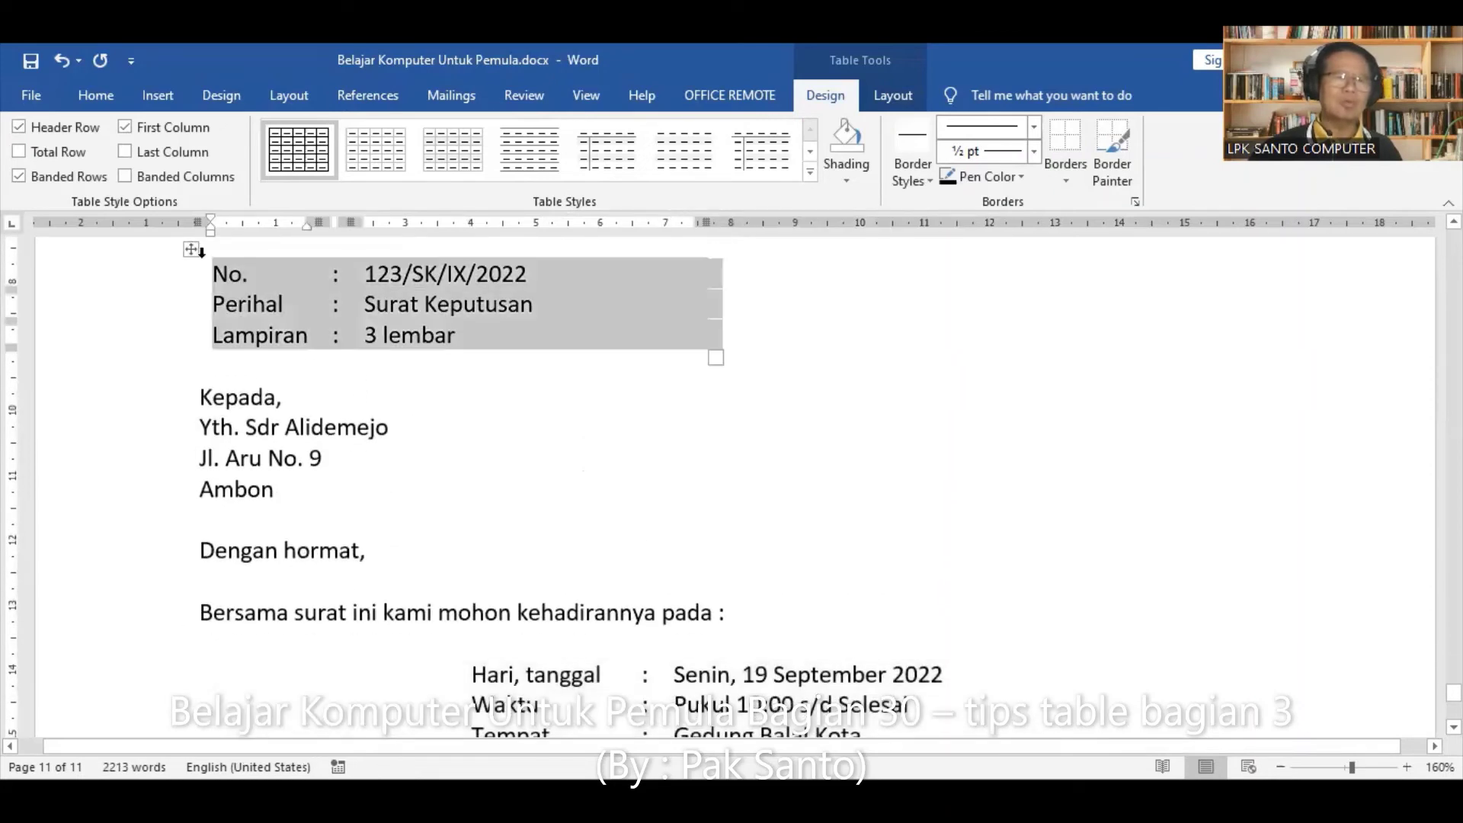
{"action": "left_click", "coordinate": [521, 304]}
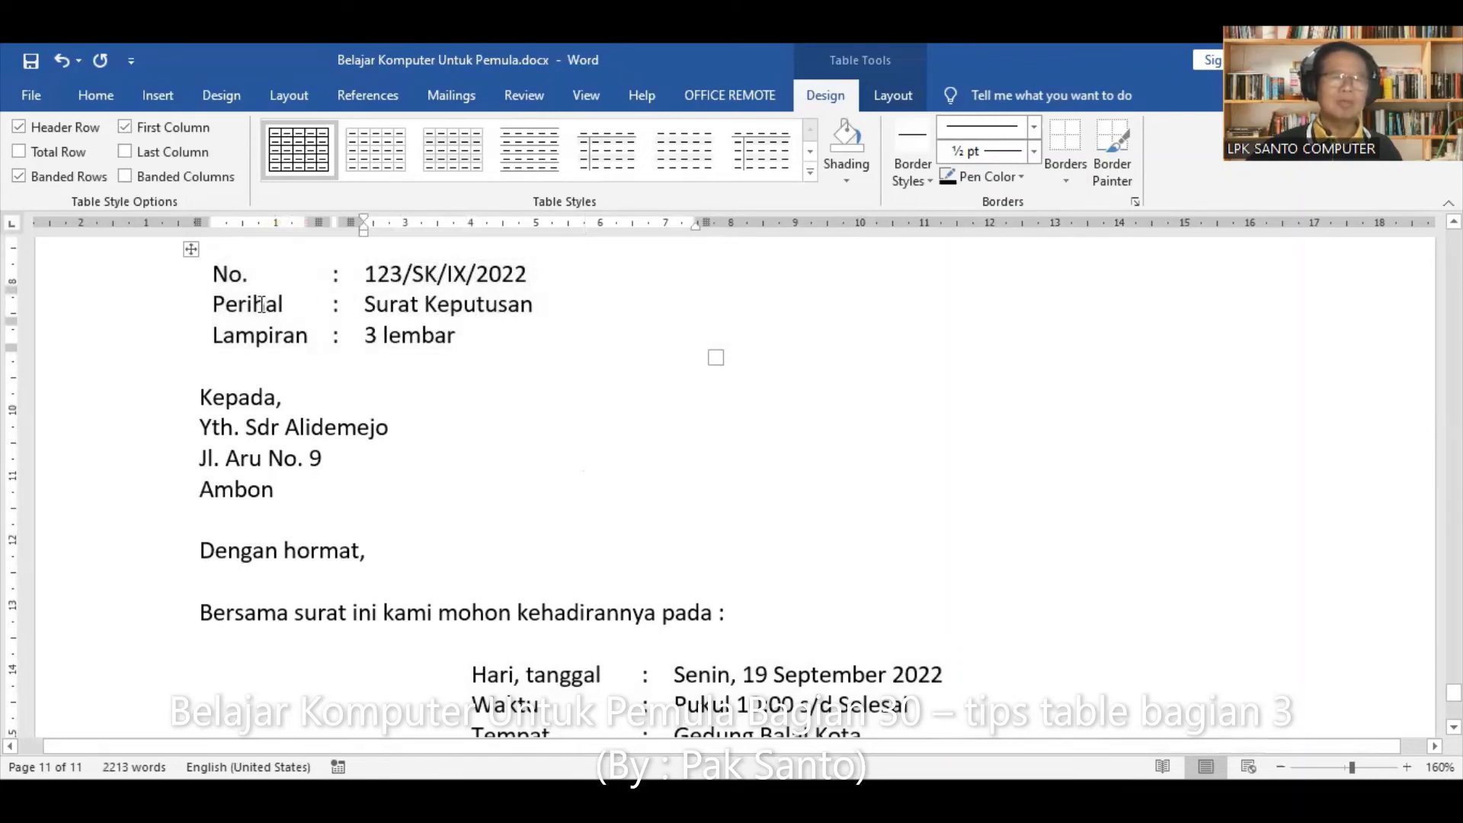
{"action": "scroll", "coordinate": [512, 434], "scroll_direction": "down", "scroll_amount": 3}
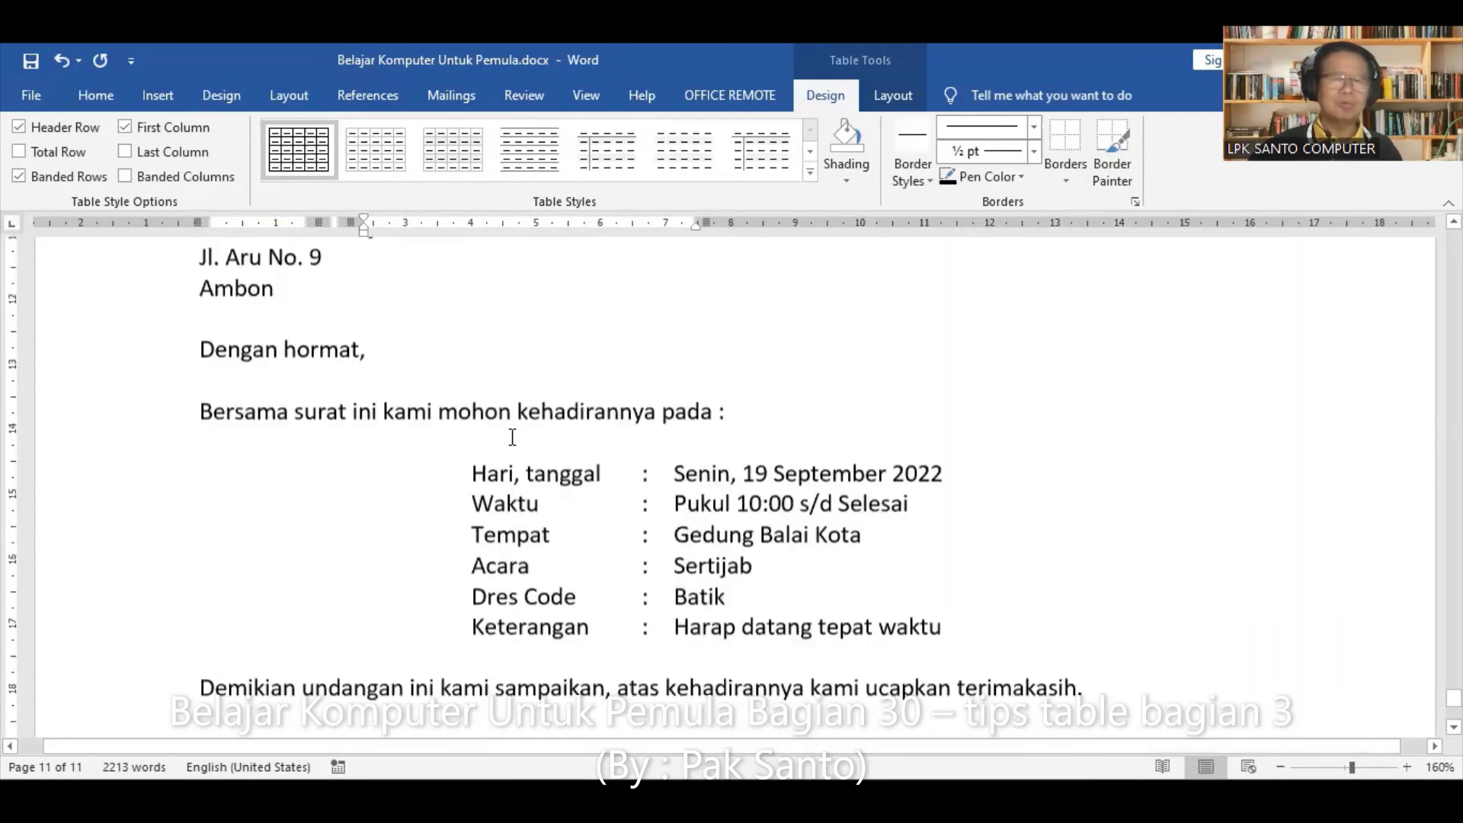
{"action": "scroll", "coordinate": [525, 427], "scroll_direction": "down", "scroll_amount": 2}
{"action": "scroll", "coordinate": [660, 585], "scroll_direction": "down", "scroll_amount": 4}
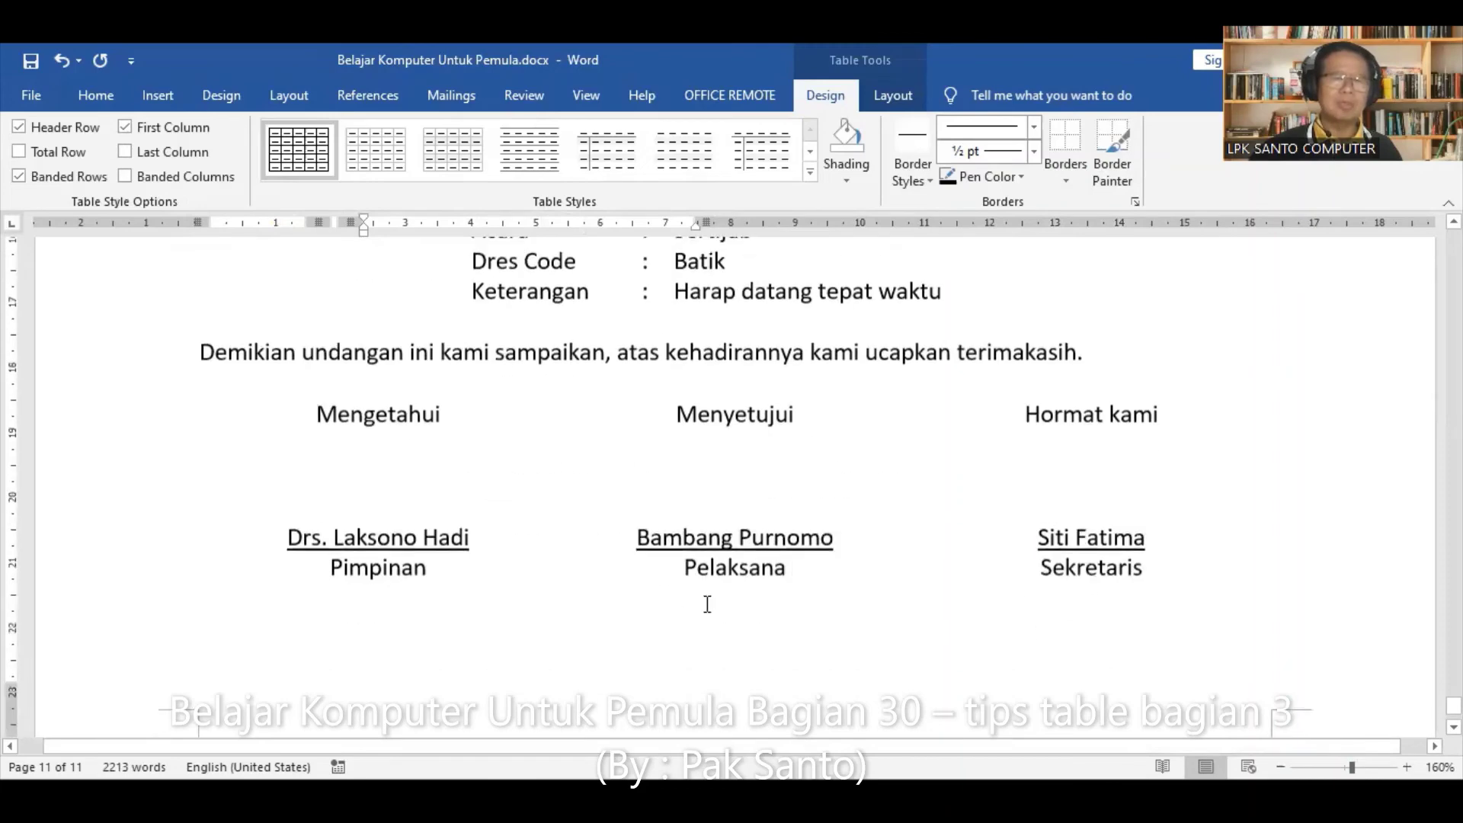
{"action": "scroll", "coordinate": [865, 400], "scroll_direction": "up", "scroll_amount": 3}
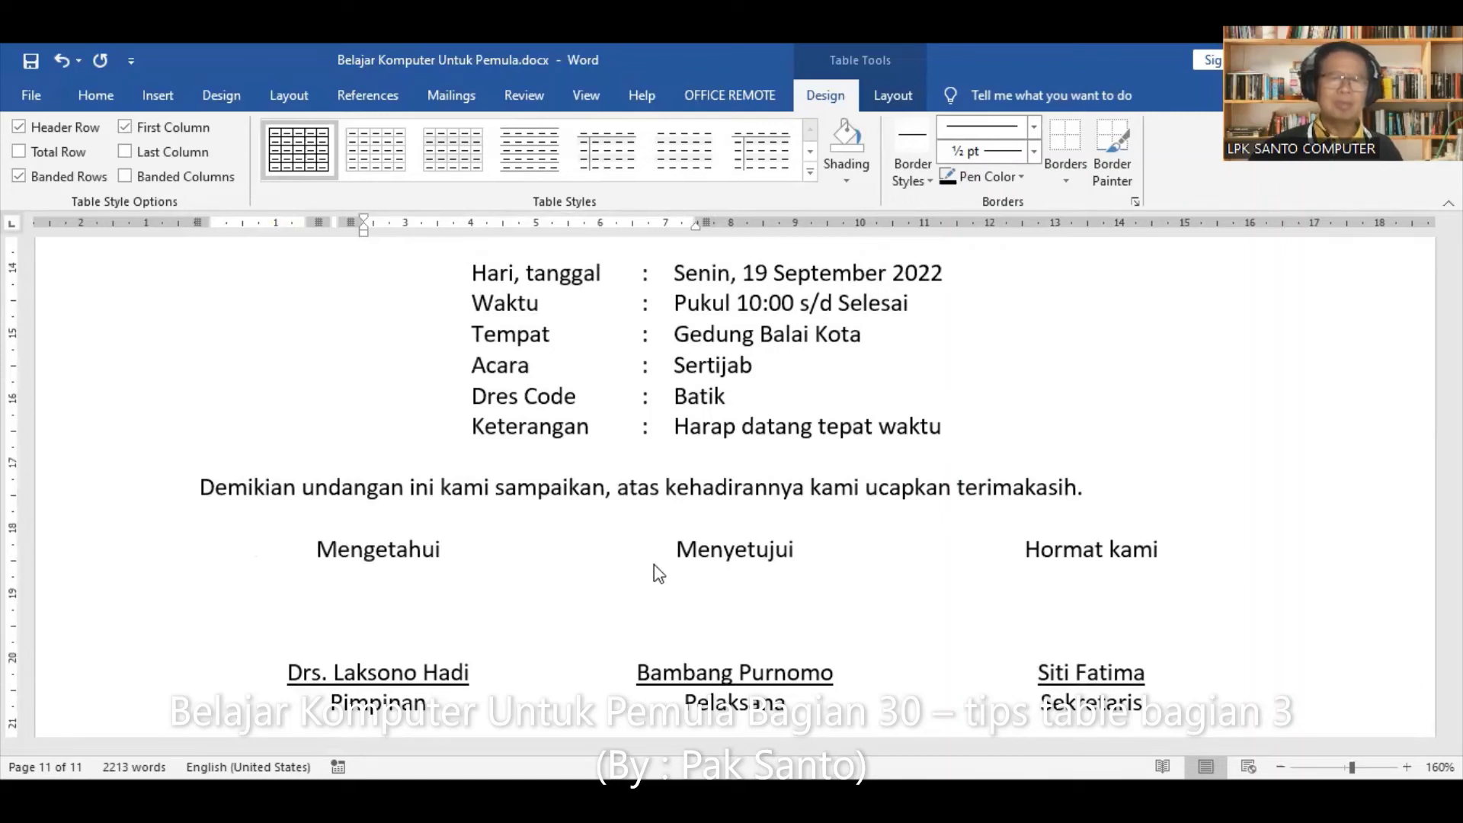
{"action": "scroll", "coordinate": [659, 573], "scroll_direction": "down", "scroll_amount": 1}
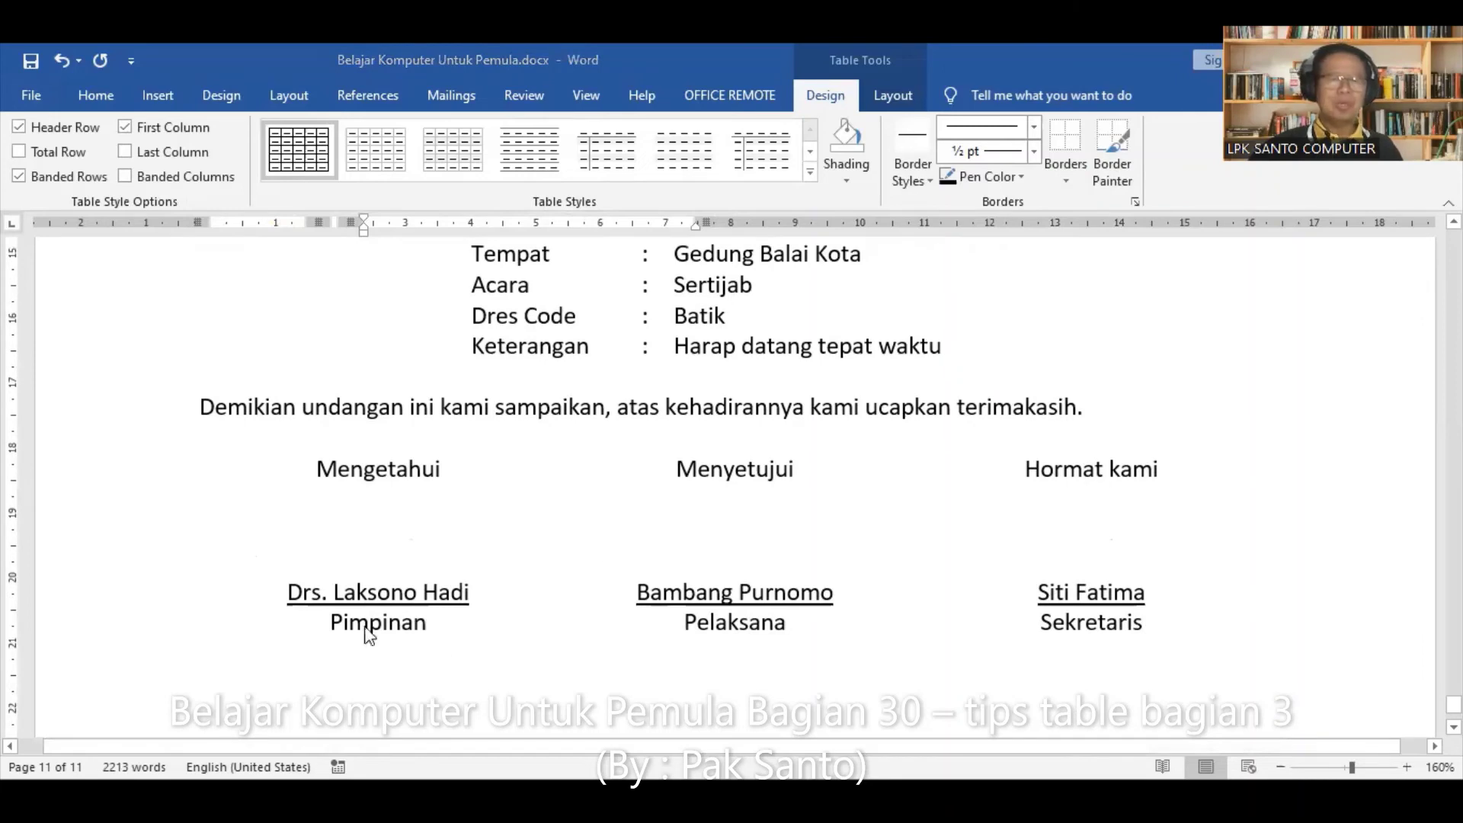